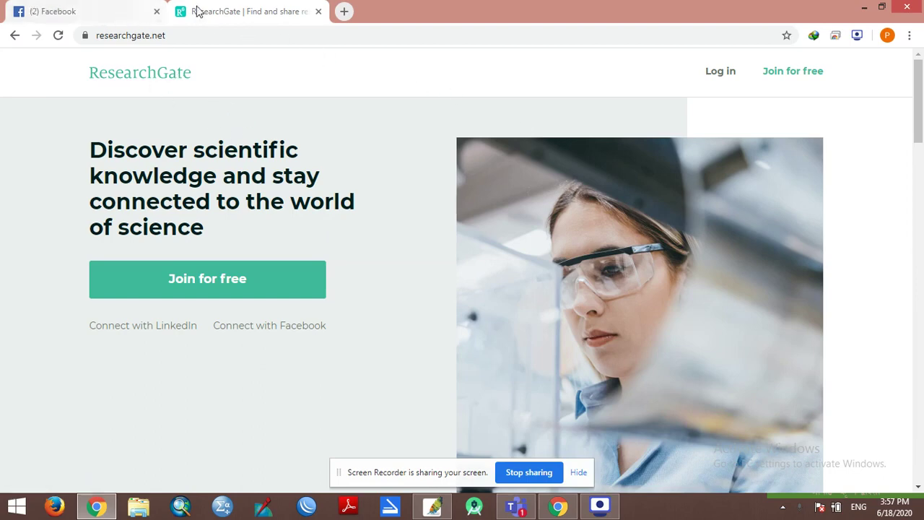
Step: Open a new empty browser tab beside ResearchGate, then switch back to the ResearchGate tab
click(344, 12)
click(250, 11)
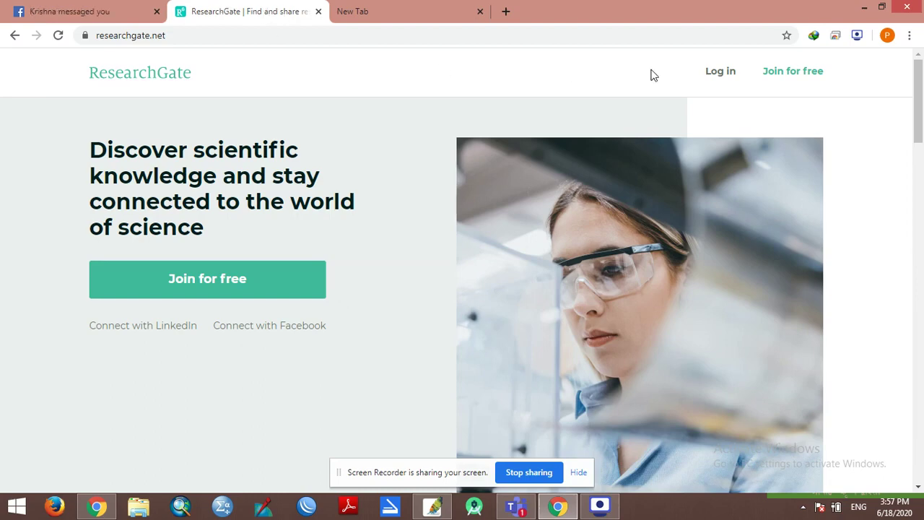
Step: On the login page, replace the saved email with a different institutional email address
click(717, 80)
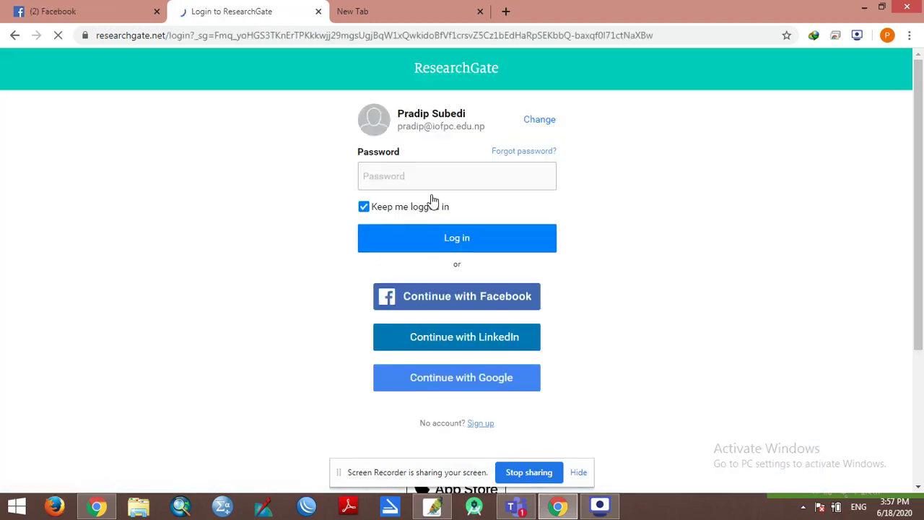
click(540, 121)
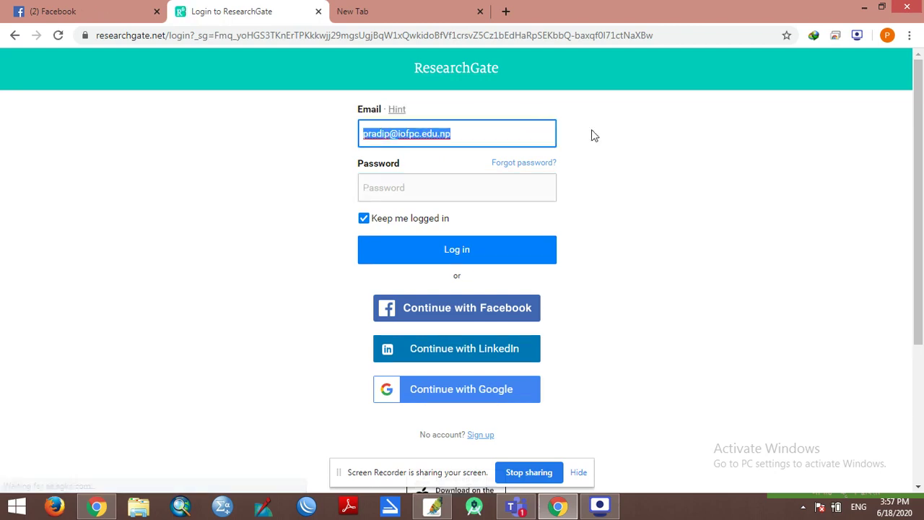
drag(504, 138, 375, 138)
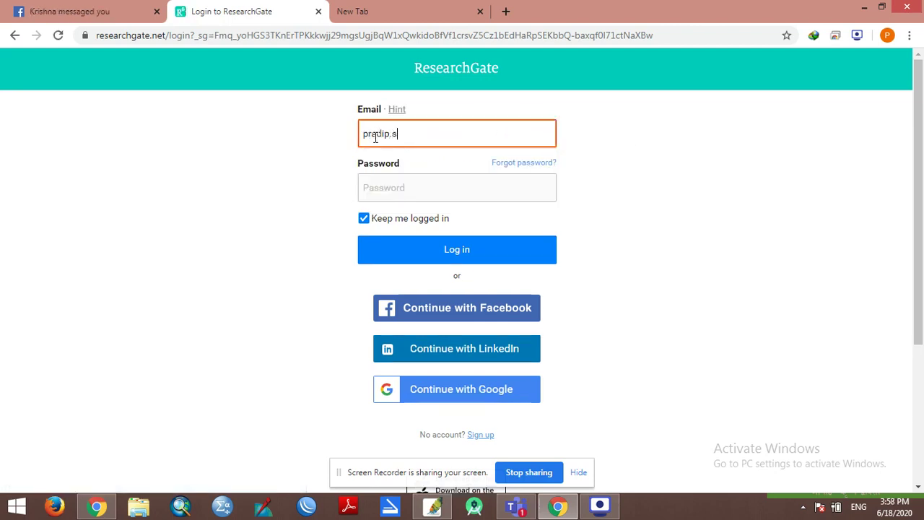
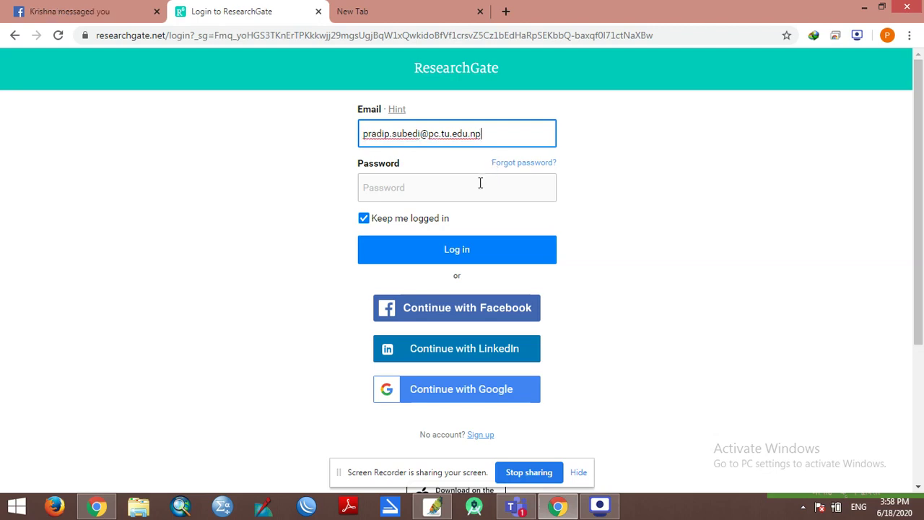
Step: Enter the account password and submit the login, which is rejected as an incorrect email
click(478, 188)
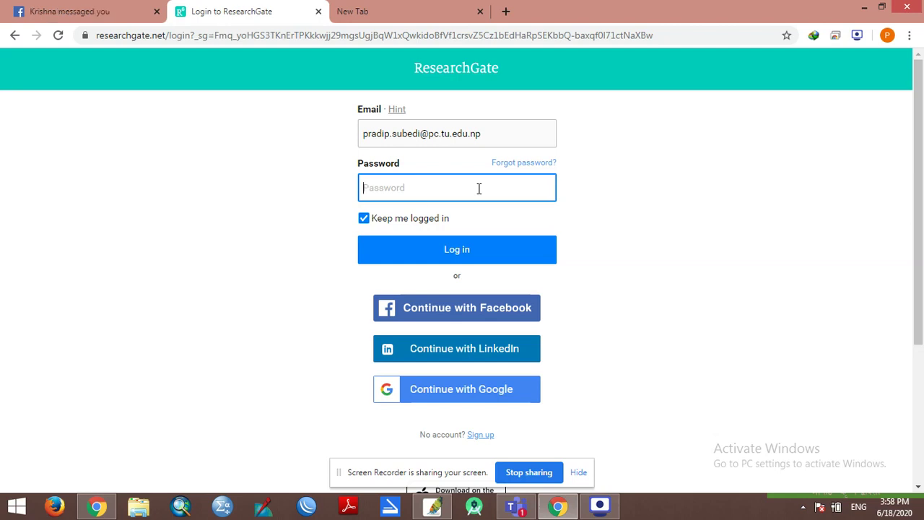
text(••)
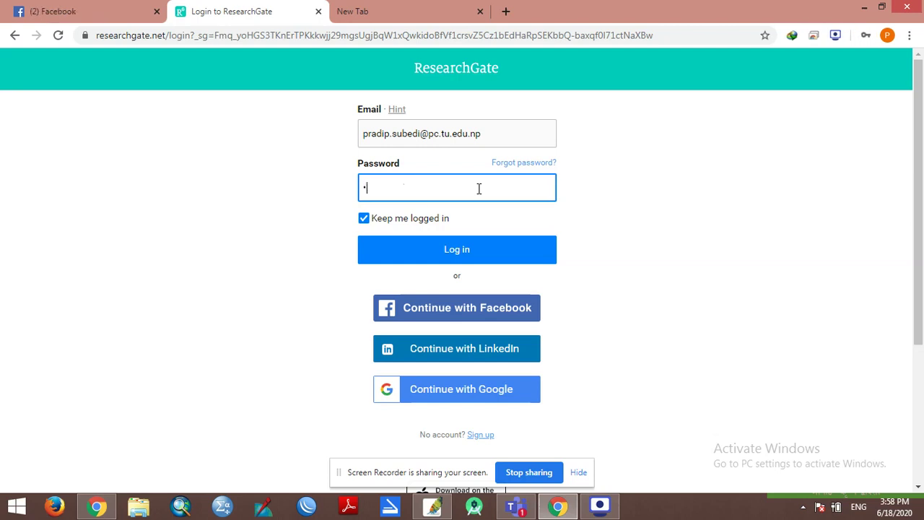
text(••••••)
key(BackSpace)
key(BackSpace)
key(BackSpace)
key(BackSpace)
key(BackSpace)
key(BackSpace)
key(BackSpace)
key(BackSpace)
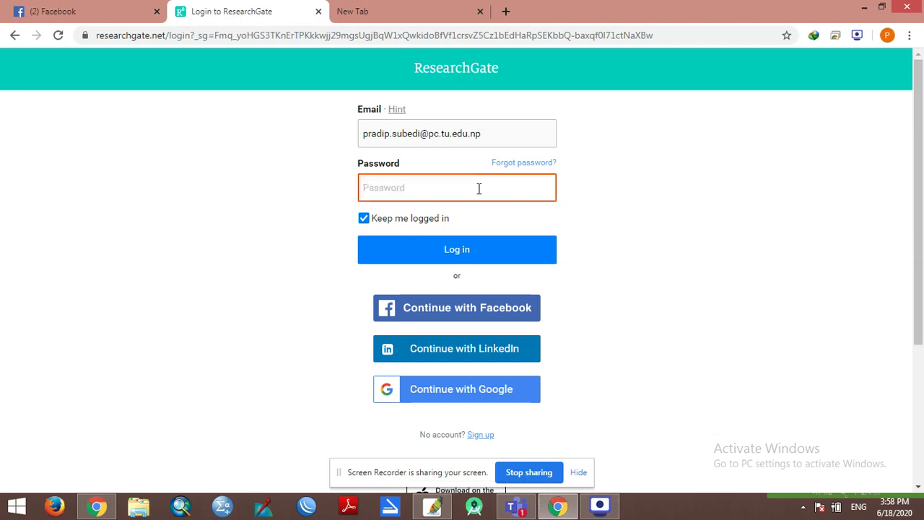
text(•••••••)
key(Return)
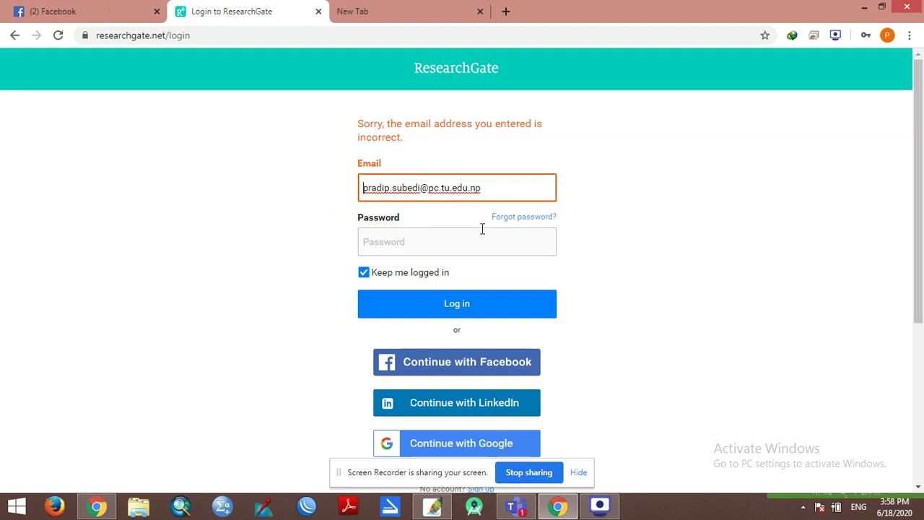
Step: Review the rejected email address, then navigate back to the earlier error-free login page
drag(491, 192, 345, 186)
click(398, 191)
drag(498, 191, 361, 188)
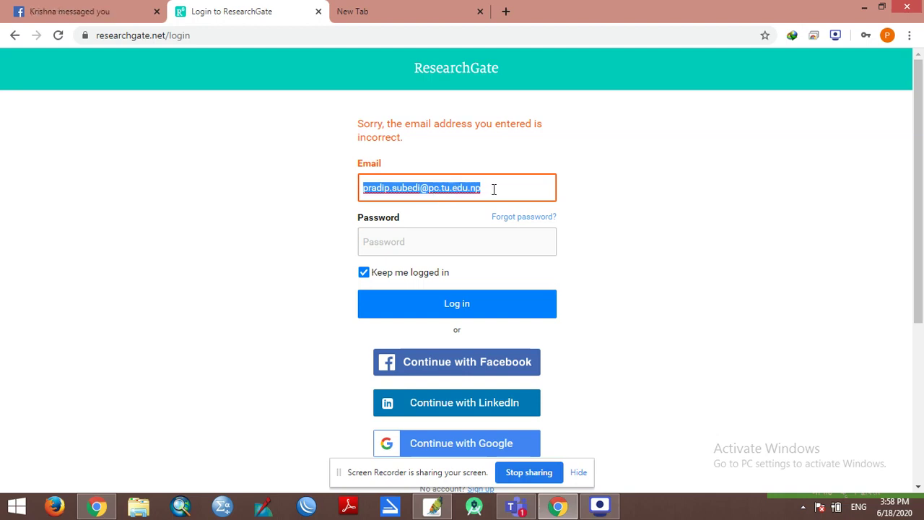
click(668, 239)
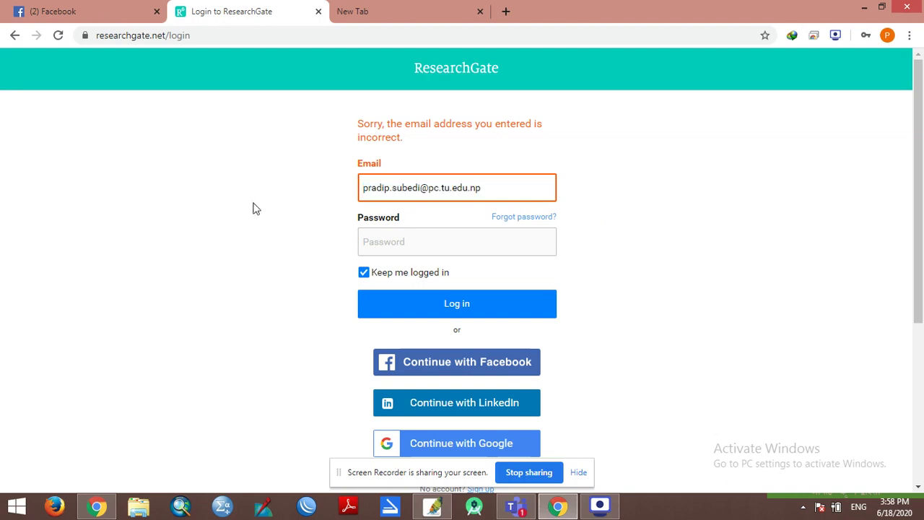
scroll(262, 210, down, 4)
scroll(262, 209, up, 4)
drag(491, 190, 289, 202)
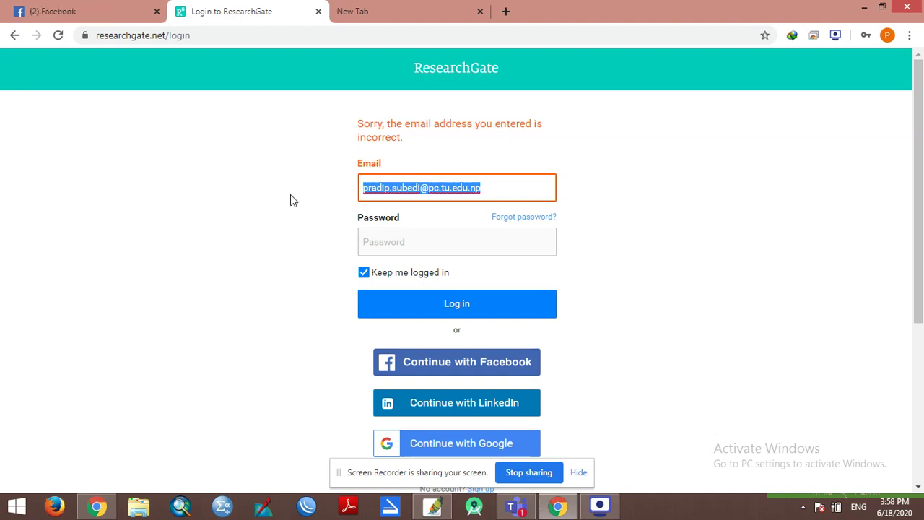
scroll(303, 226, down, 2)
scroll(303, 226, down, 1)
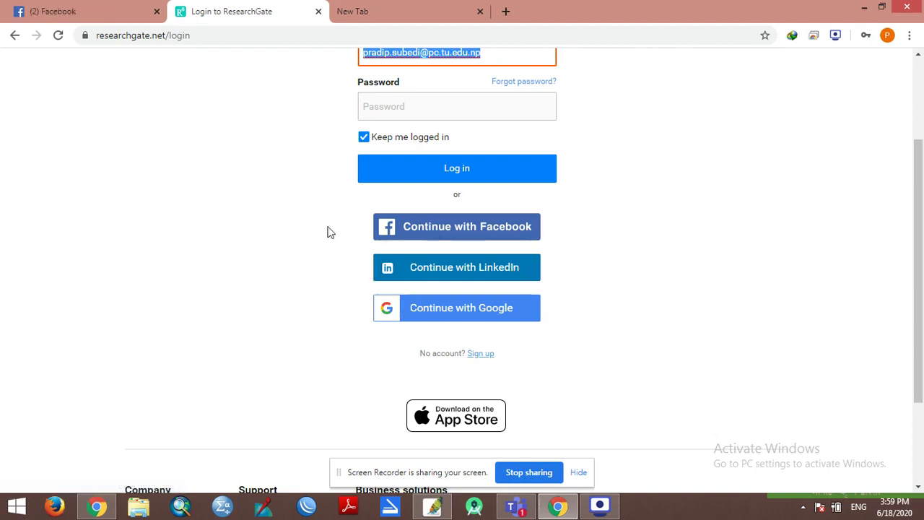
click(503, 280)
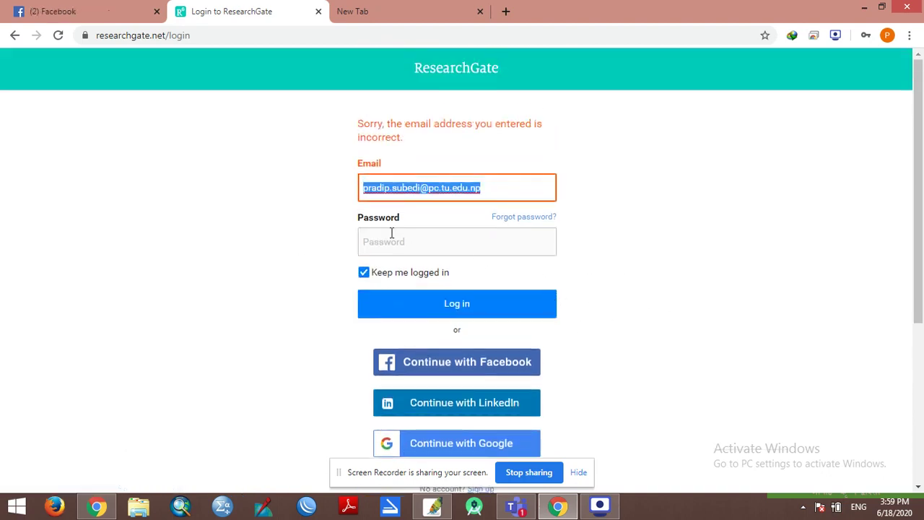
click(14, 36)
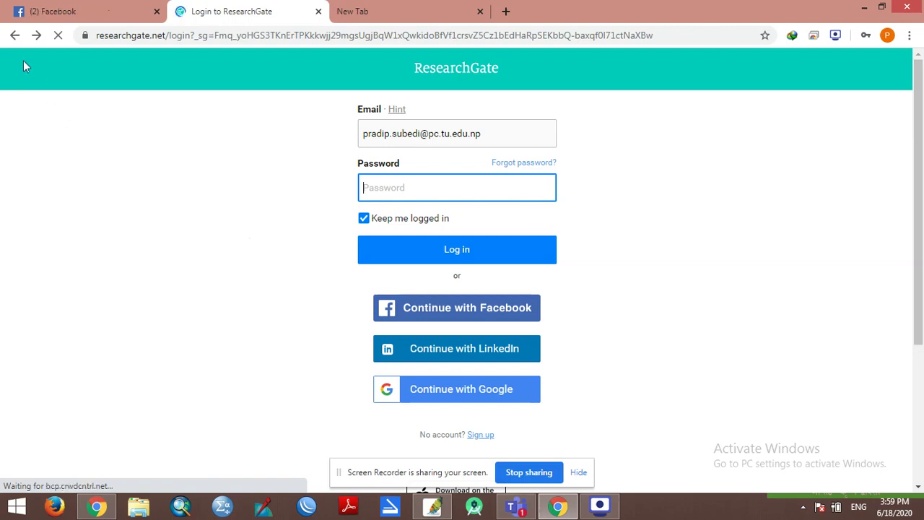
Step: Return to the ResearchGate home page, briefly checking the new tab and Facebook tab
click(15, 36)
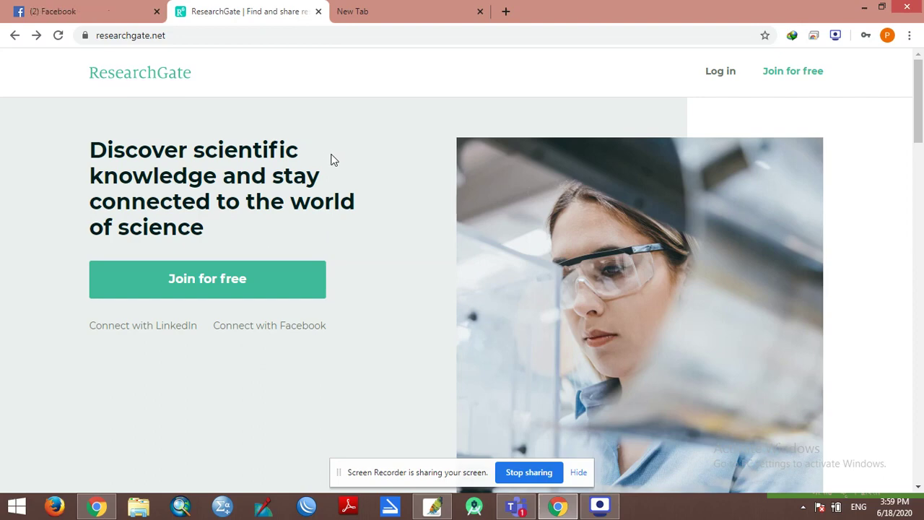
key(ctrl+Tab)
key(ctrl+shift+Tab)
drag(179, 36, 93, 39)
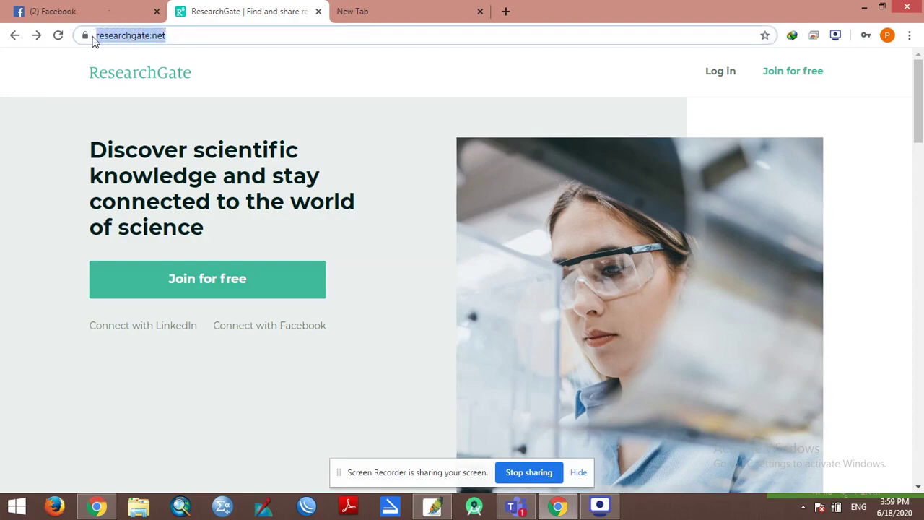
key(ctrl+Tab)
click(247, 7)
click(87, 10)
click(216, 7)
Step: Start the 'Join for free' sign-up and look through the four researcher type options
click(787, 76)
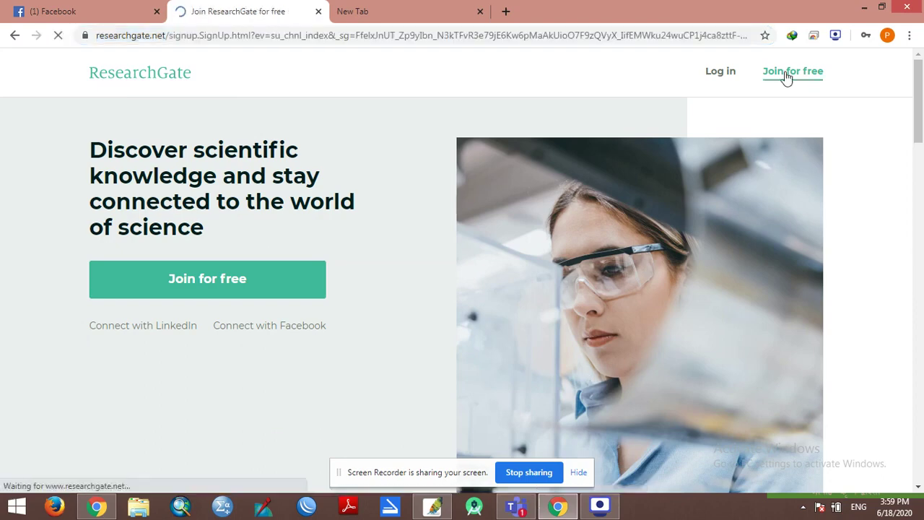
scroll(712, 249, down, 2)
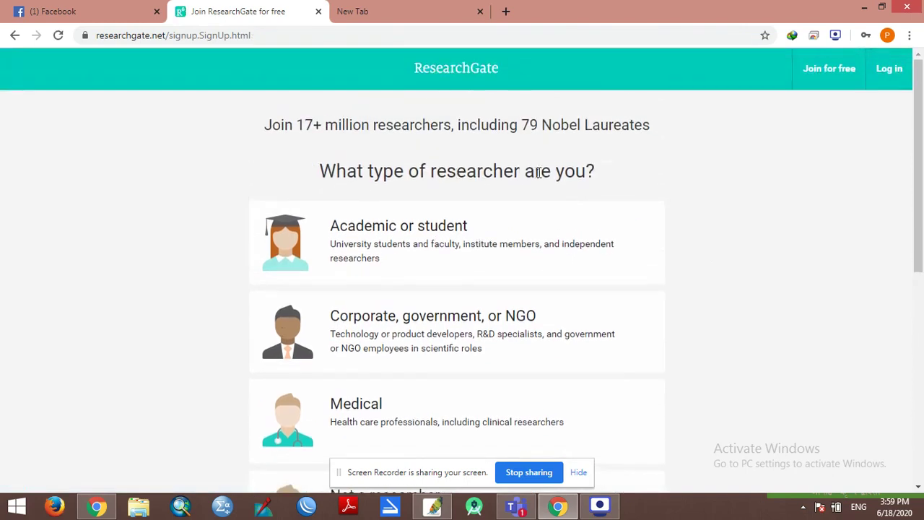
scroll(699, 210, down, 1)
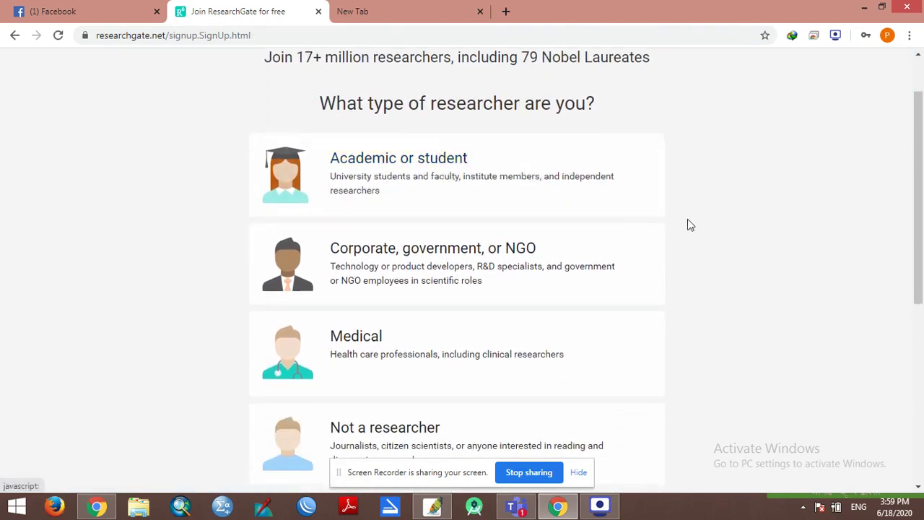
scroll(661, 218, down, 1)
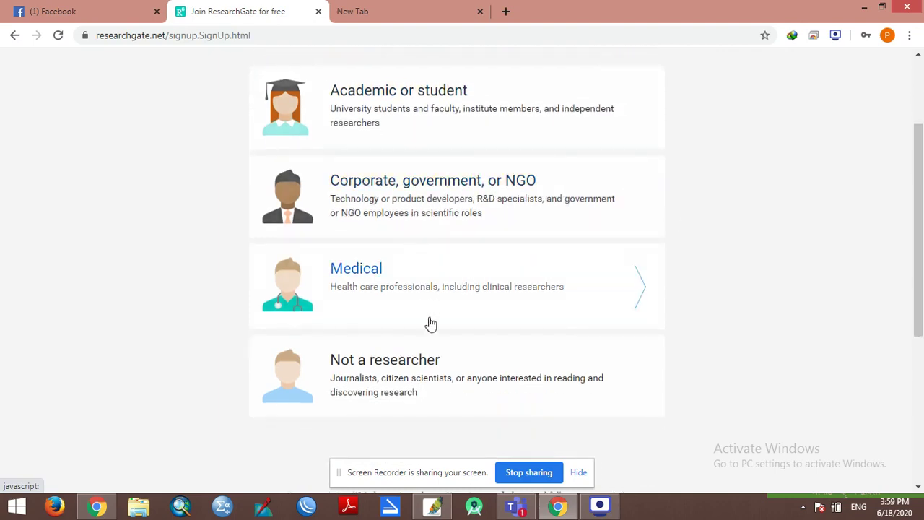
scroll(437, 376, down, 2)
scroll(472, 325, up, 4)
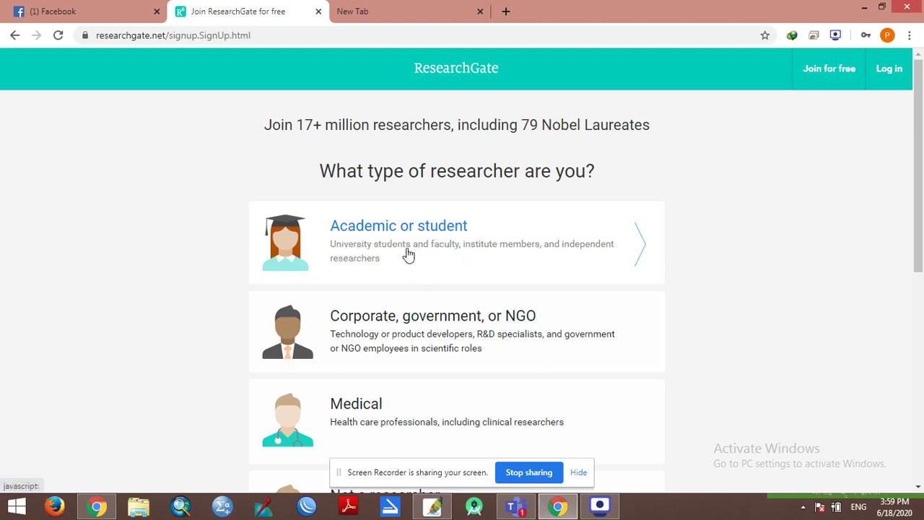
Step: Sign up as an academic/student and choose Institute of Forestry, Nepal, Pokhara as the institution
click(495, 252)
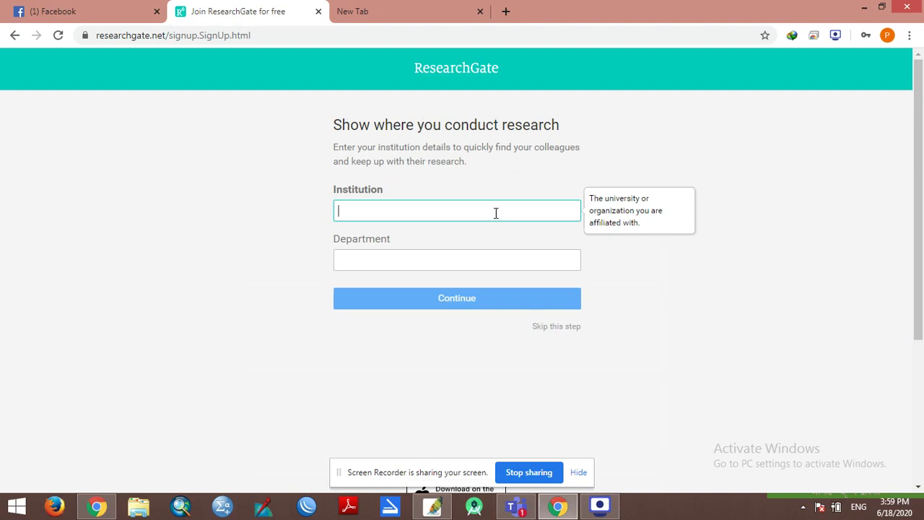
text(Insti)
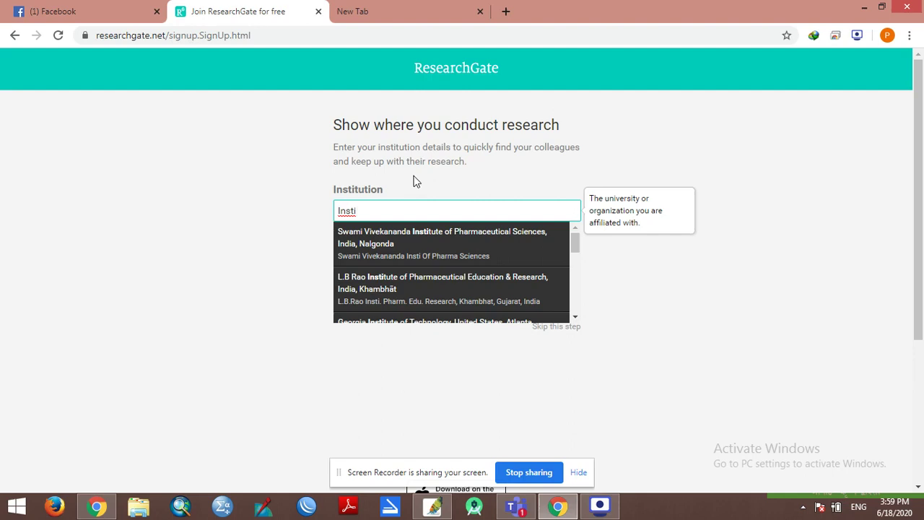
text(tute of Fo)
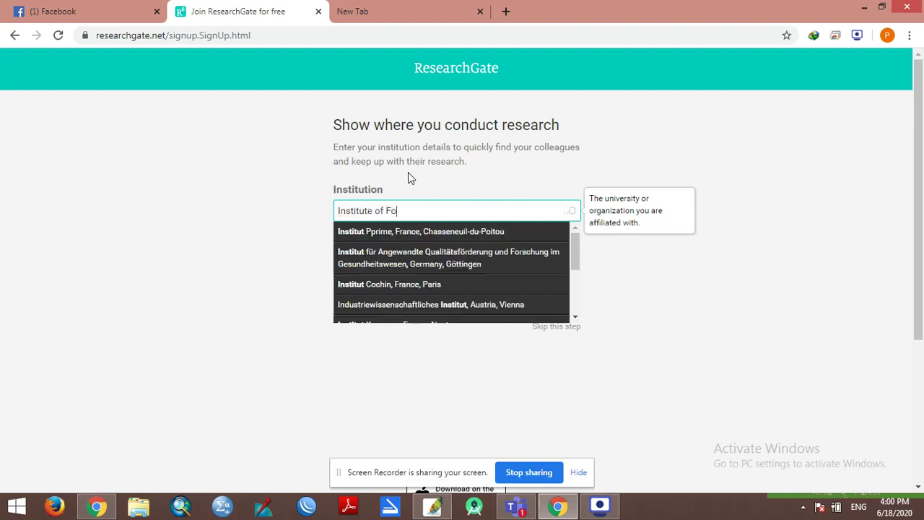
text(restry P)
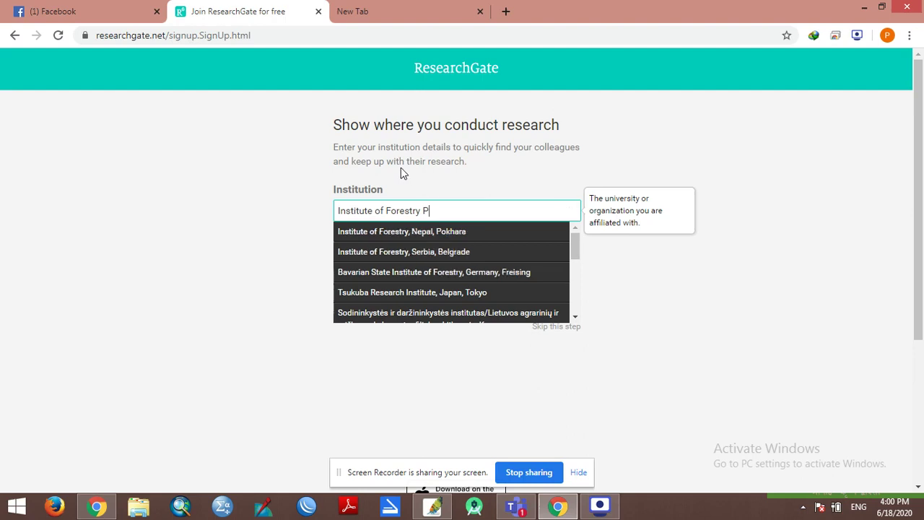
text(okhara Ca)
click(390, 239)
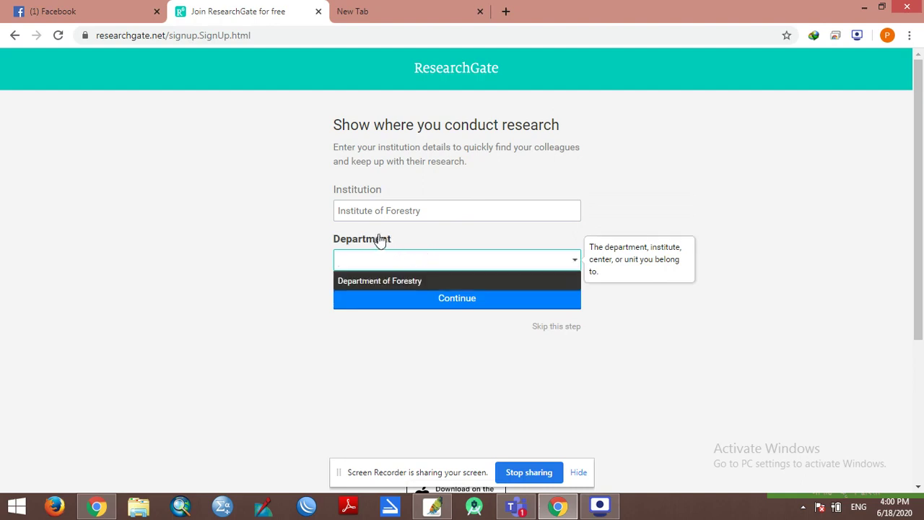
Step: Set the department to Department of Forestry and submit the research location
click(424, 282)
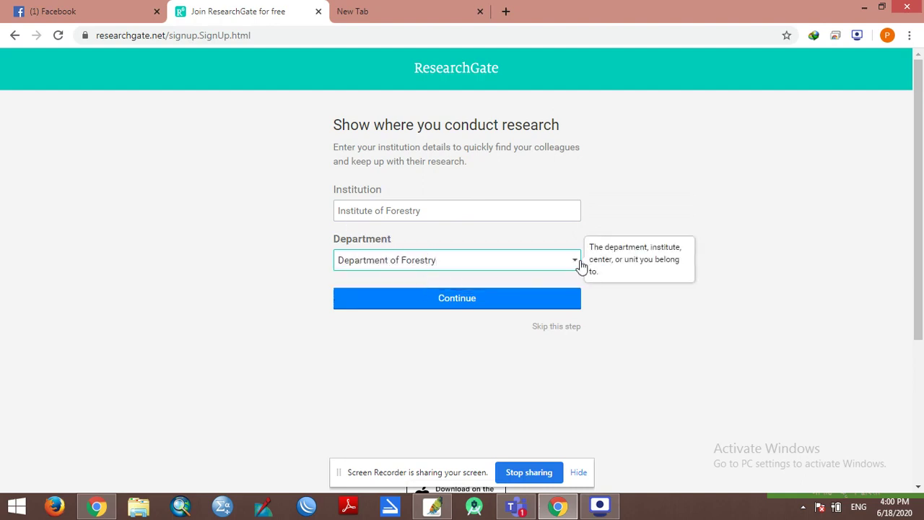
click(581, 264)
click(546, 280)
drag(482, 262, 321, 267)
click(439, 266)
click(446, 211)
click(578, 264)
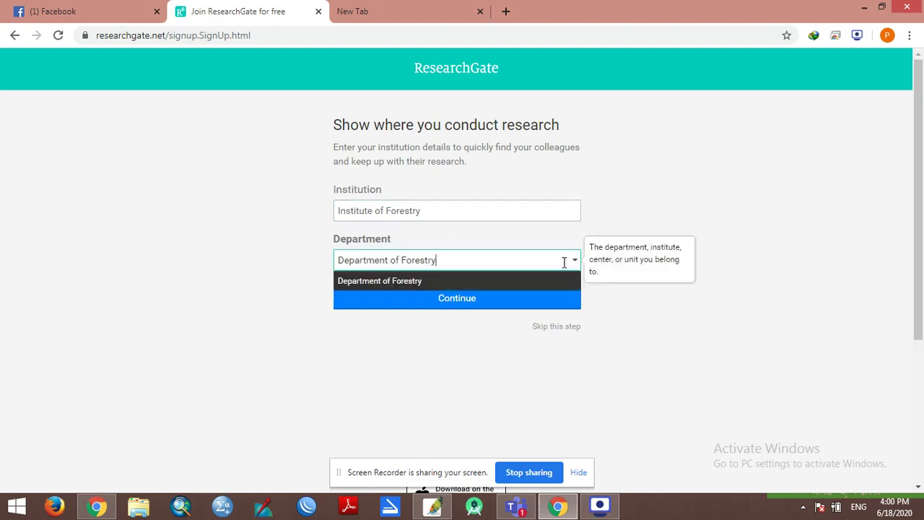
click(420, 285)
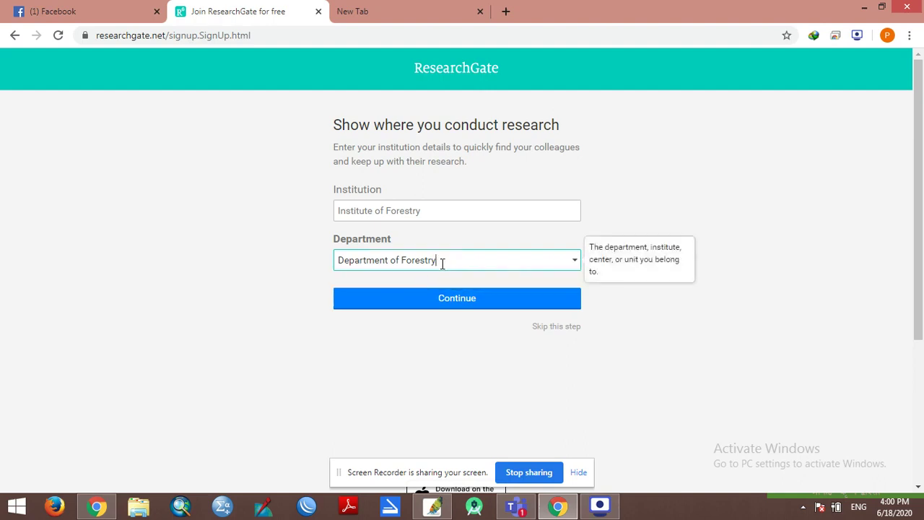
click(446, 307)
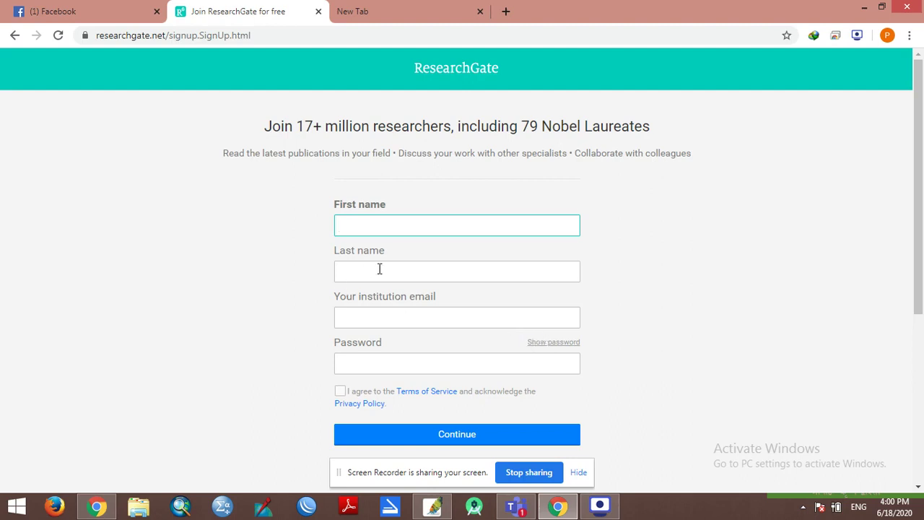
Step: Fill in the first name, last name and institution email address on the sign-up form
click(402, 225)
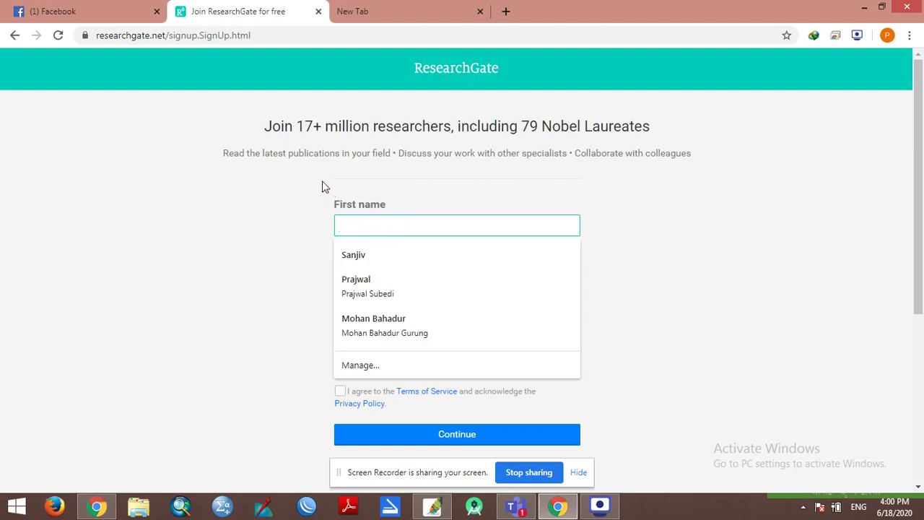
key(Tab)
key(Tab)
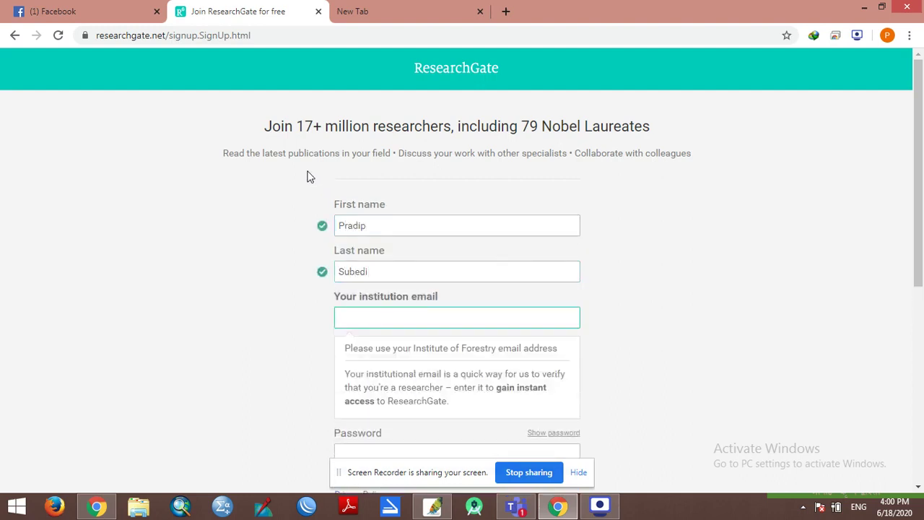
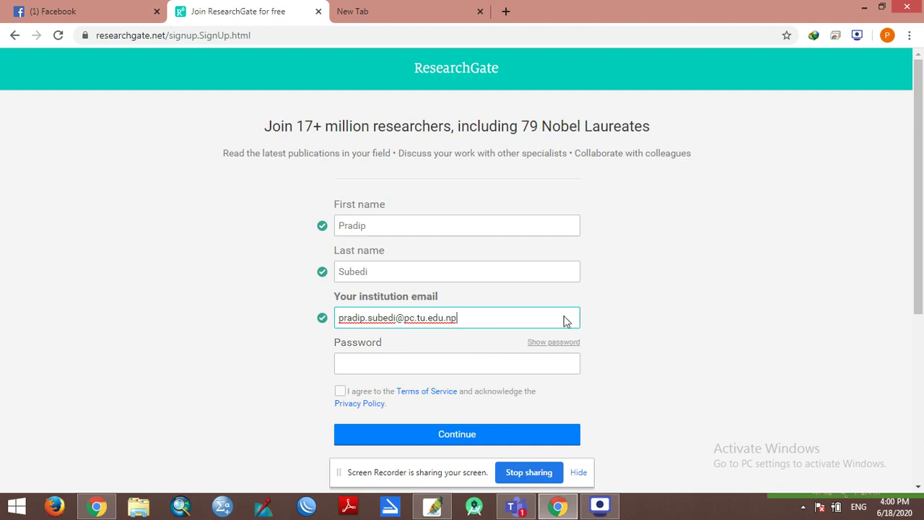
click(411, 364)
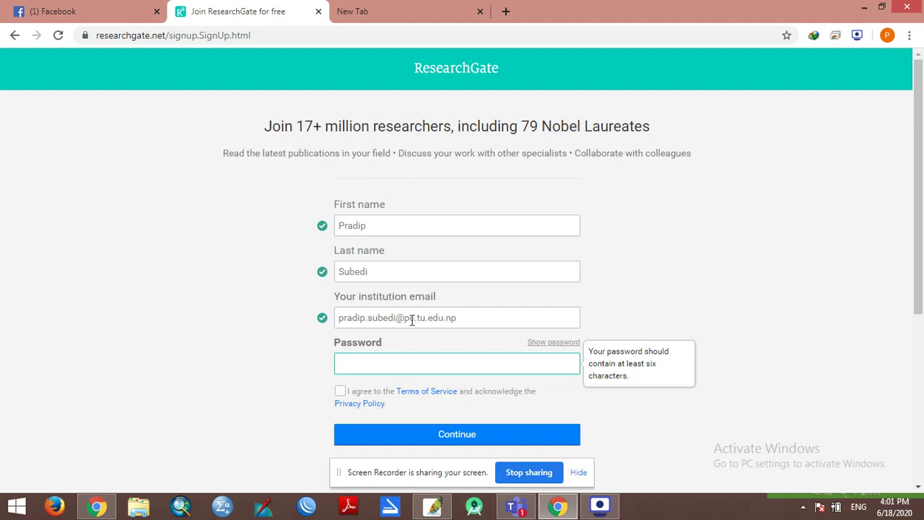
drag(468, 322, 345, 323)
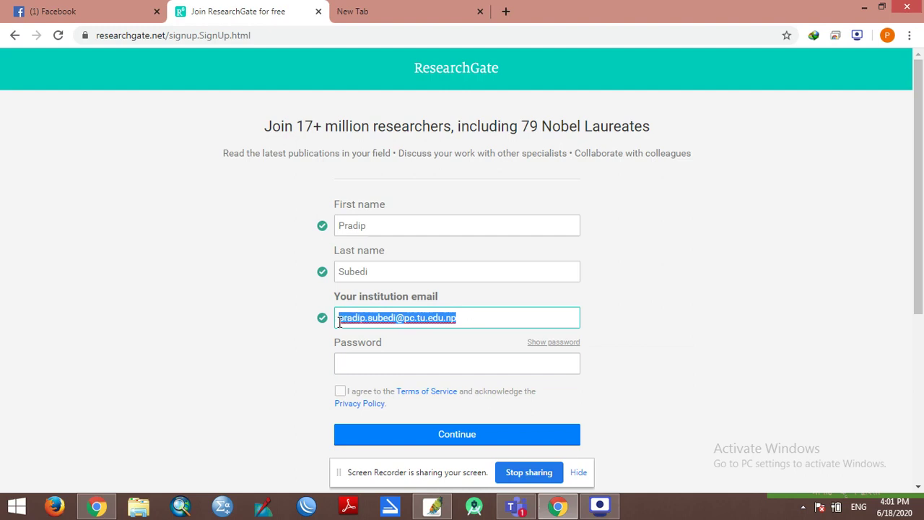
click(719, 308)
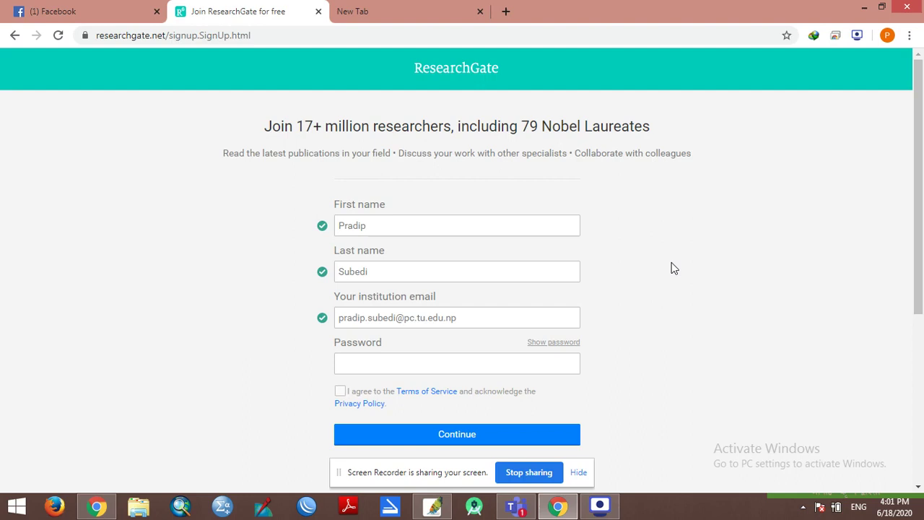
Step: Enter the account password and agree to the Terms of Service
click(441, 370)
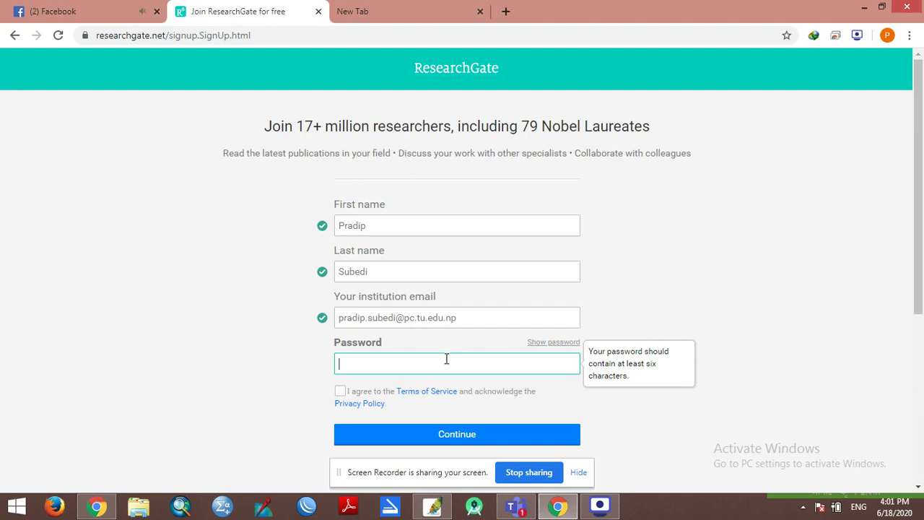
text(••••••••)
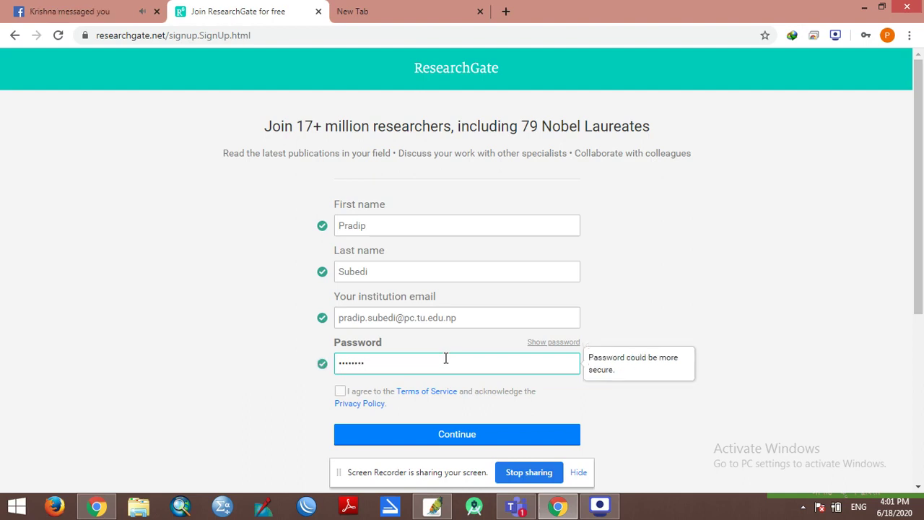
text(••)
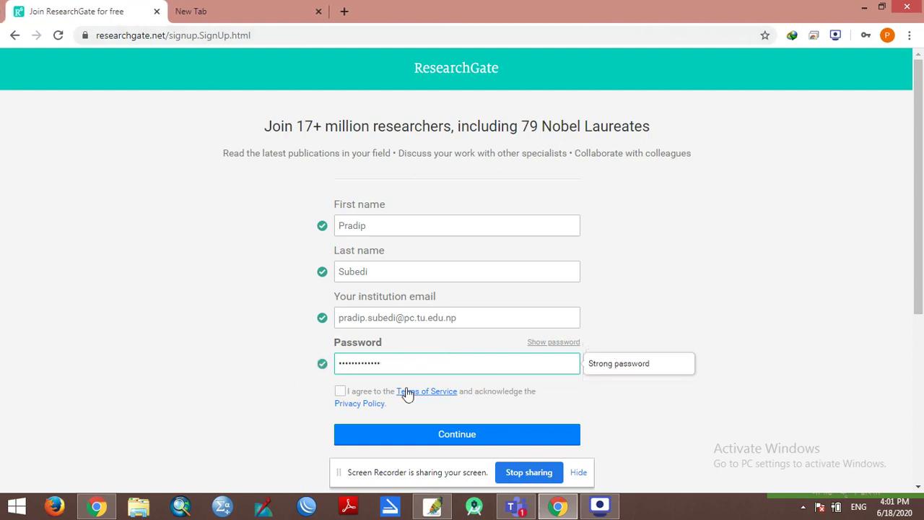
click(340, 393)
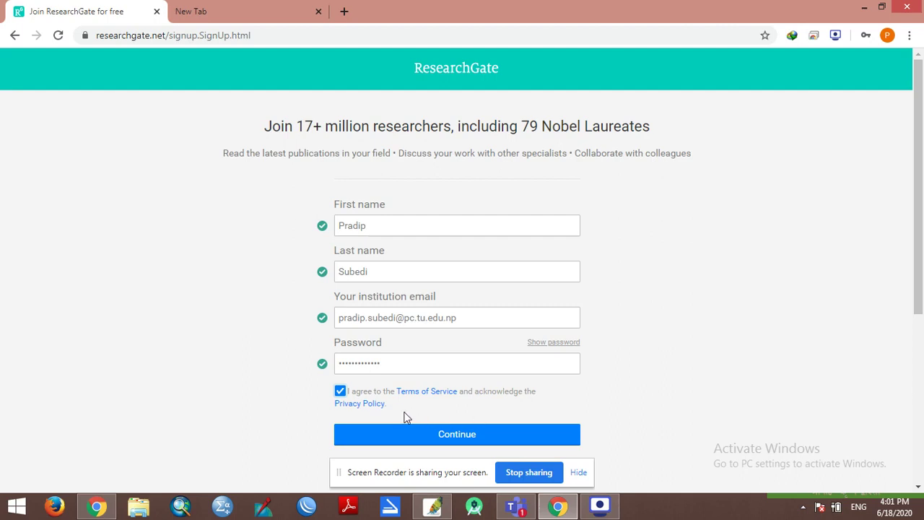
scroll(406, 417, down, 1)
Step: Submit the sign-up form, mark both suggested author profiles as 'This is not me', and continue
click(470, 369)
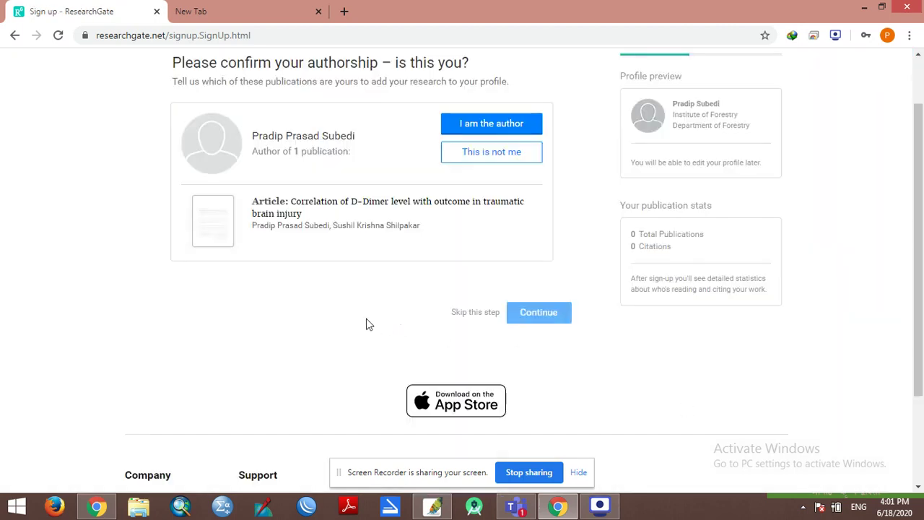
scroll(336, 320, up, 1)
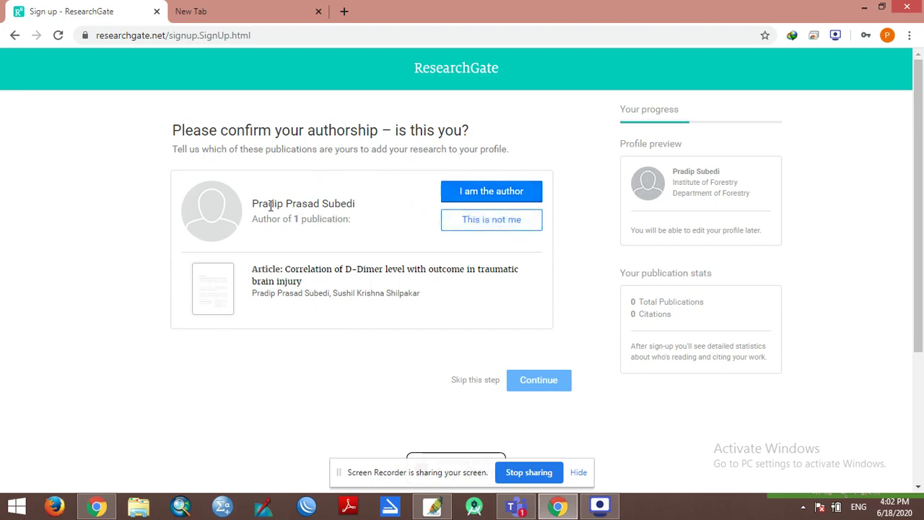
scroll(549, 297, down, 1)
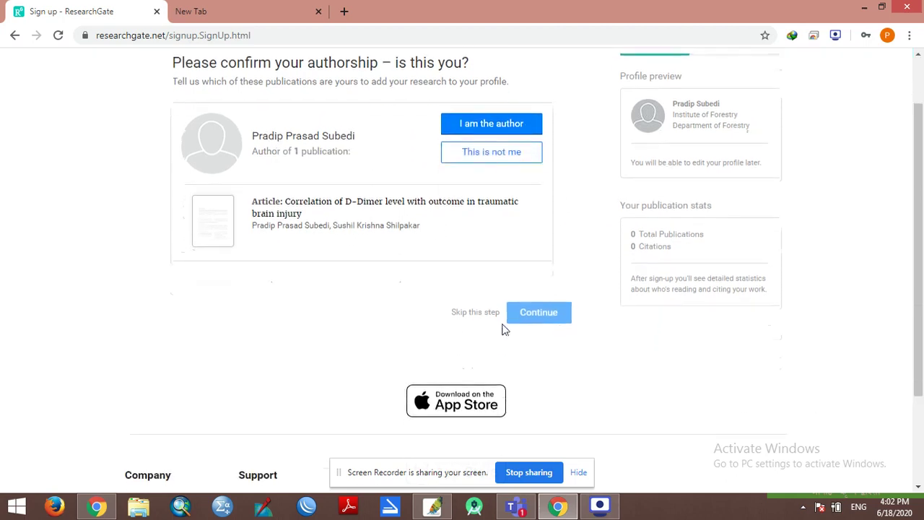
click(490, 155)
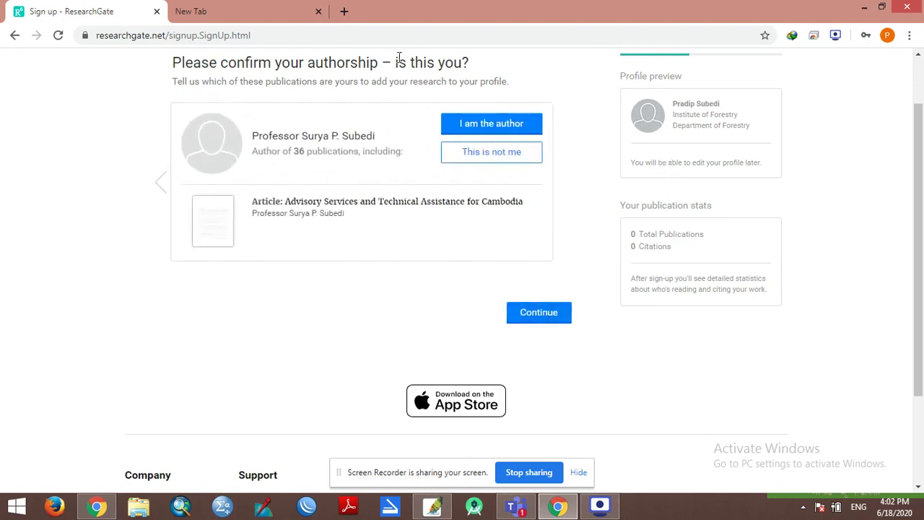
scroll(481, 262, up, 1)
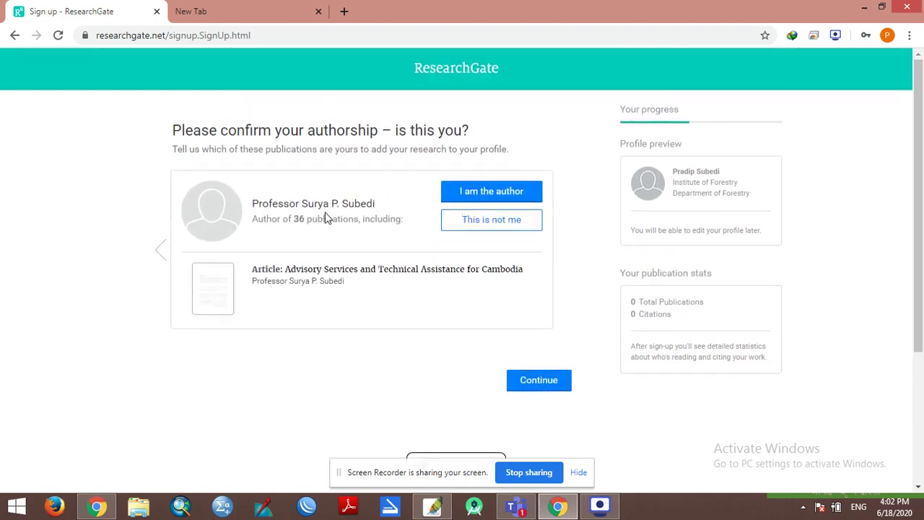
click(478, 222)
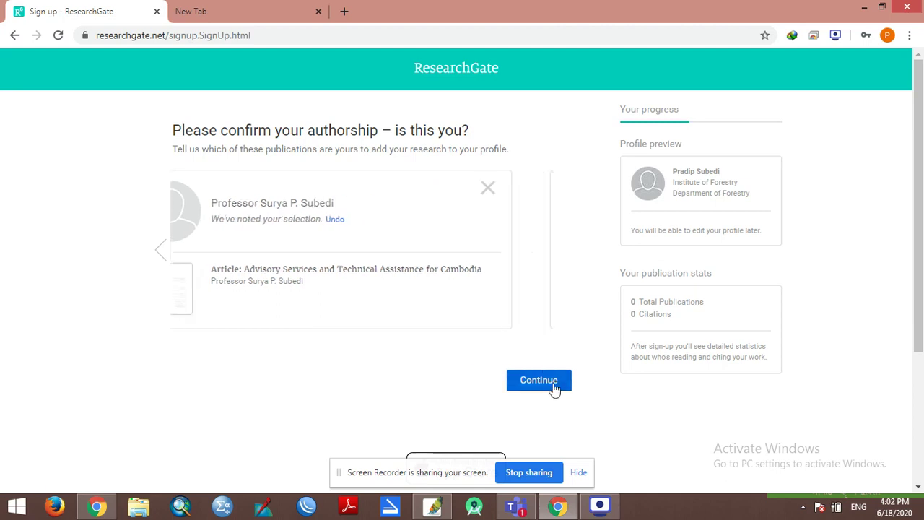
click(554, 388)
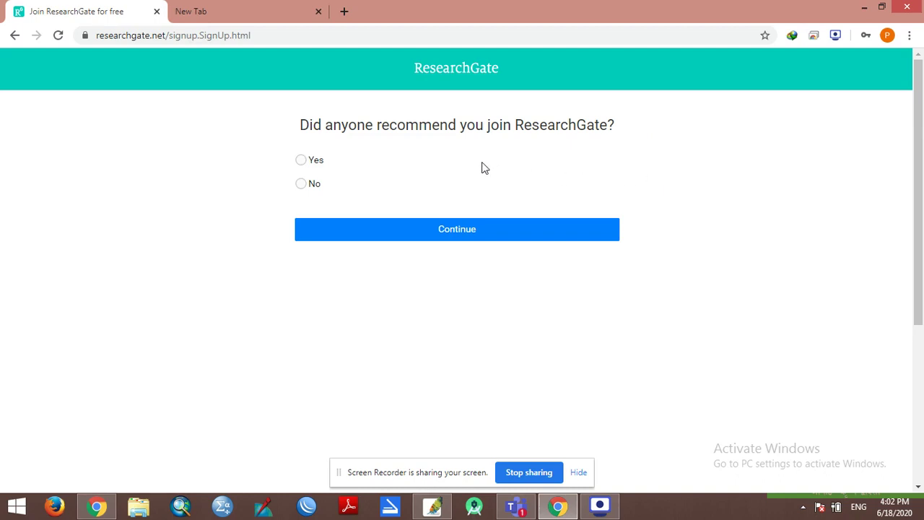
Step: Answer No to whether anyone recommended joining ResearchGate and continue
click(301, 162)
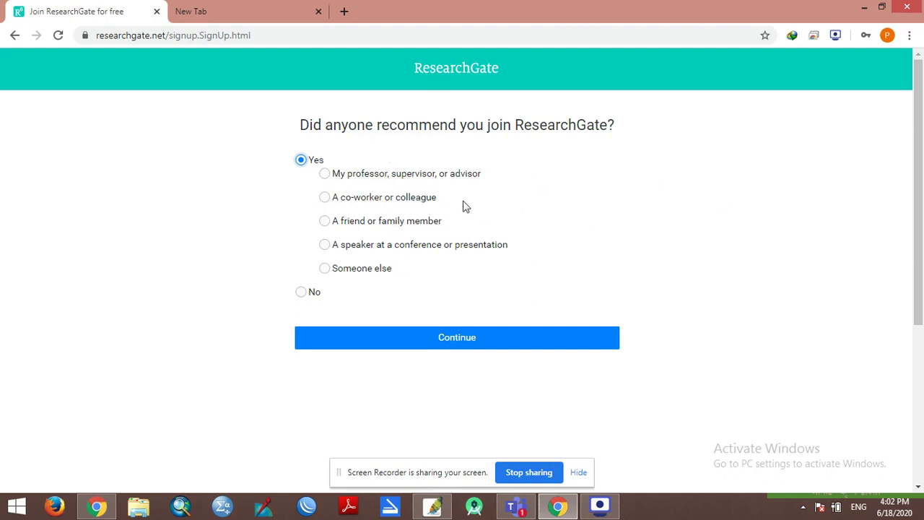
click(316, 292)
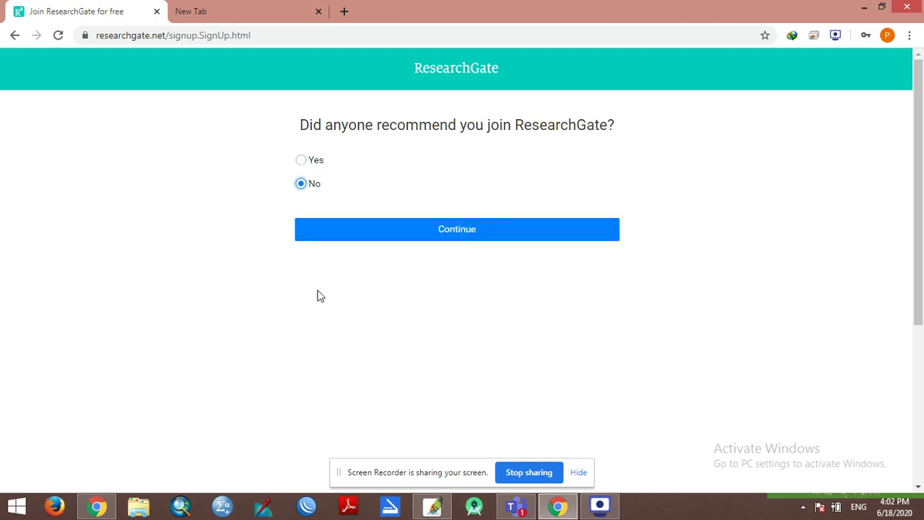
click(515, 235)
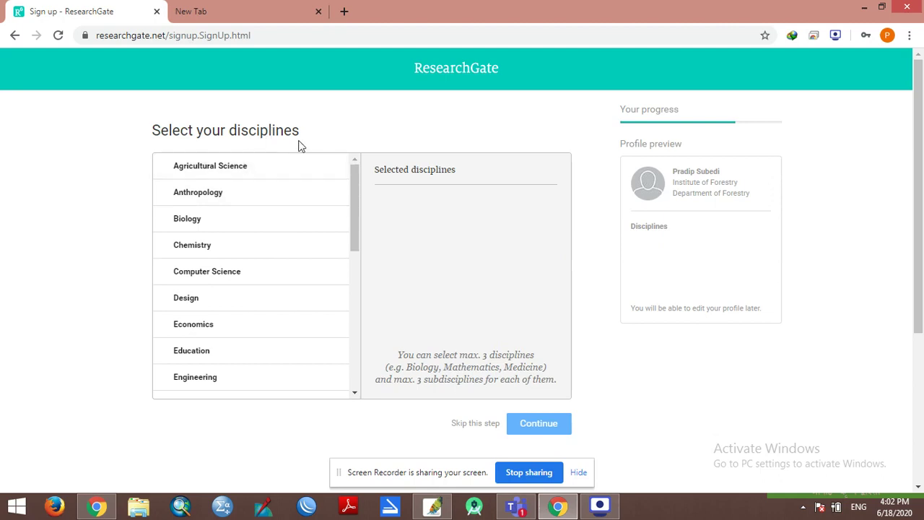
drag(315, 141, 154, 131)
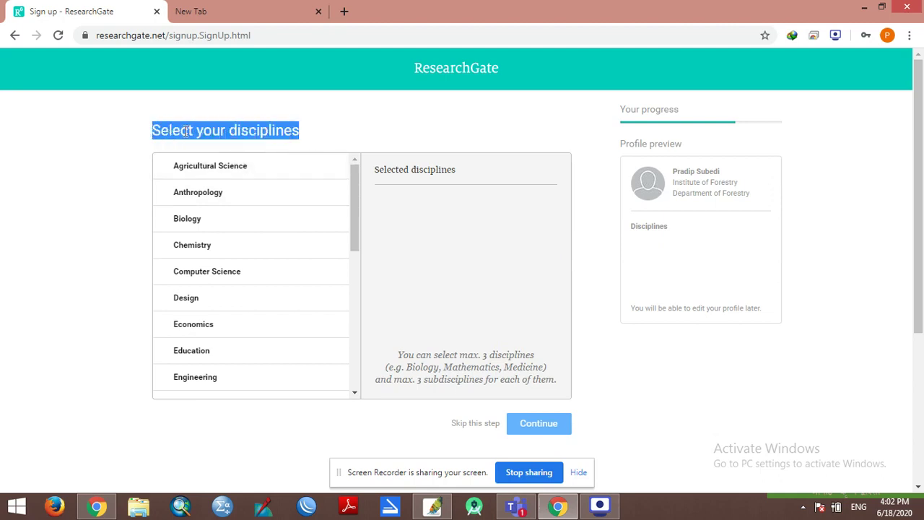
click(155, 140)
scroll(232, 283, down, 4)
scroll(253, 310, down, 5)
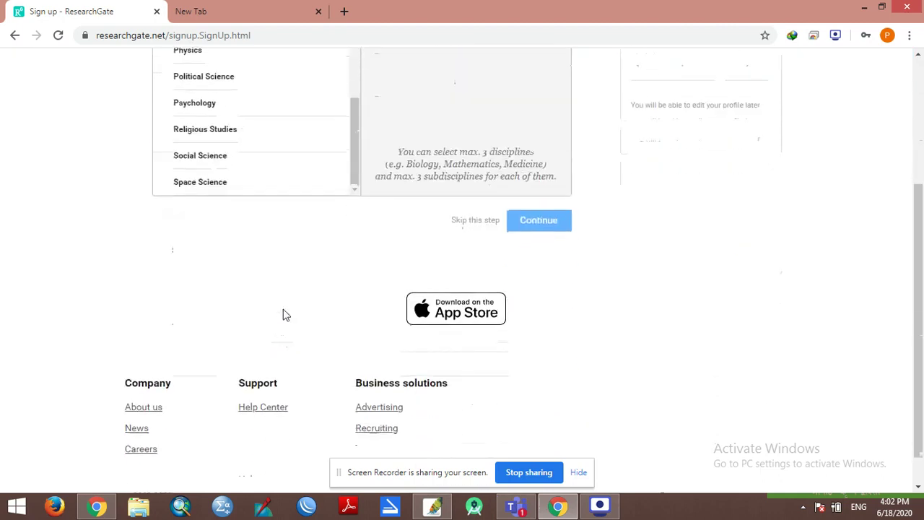
scroll(278, 262, up, 3)
drag(353, 331, 373, 201)
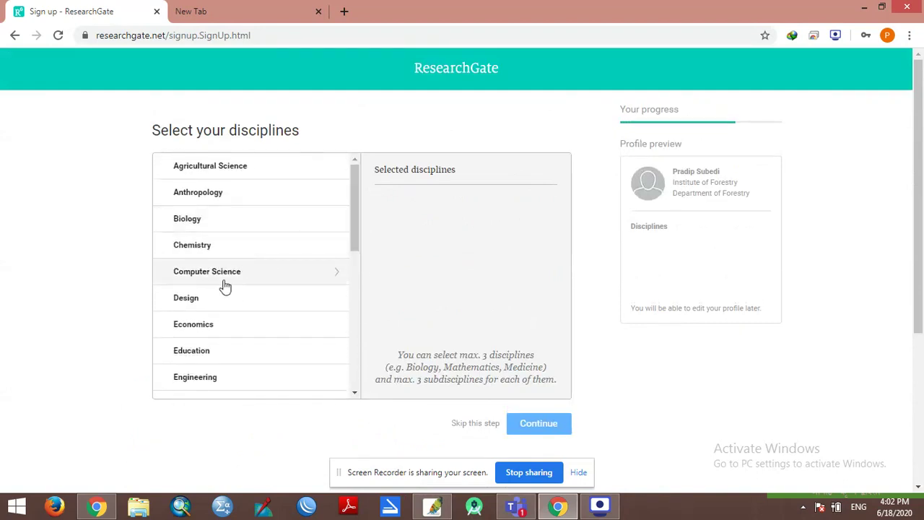
scroll(215, 292, down, 1)
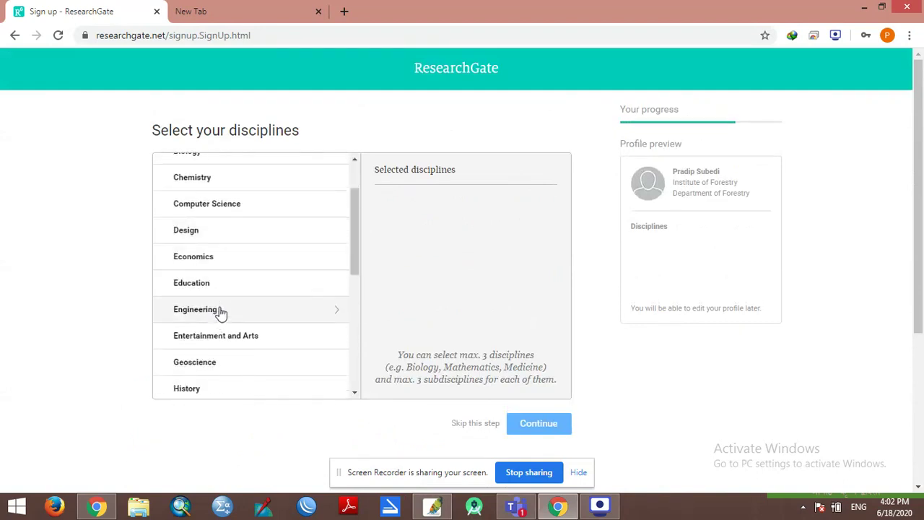
scroll(219, 329, down, 1)
scroll(214, 337, down, 2)
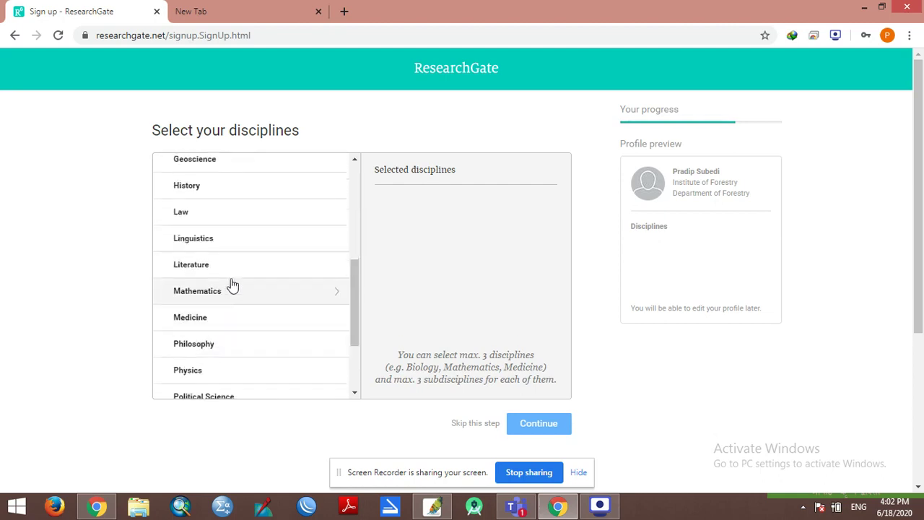
scroll(248, 310, up, 4)
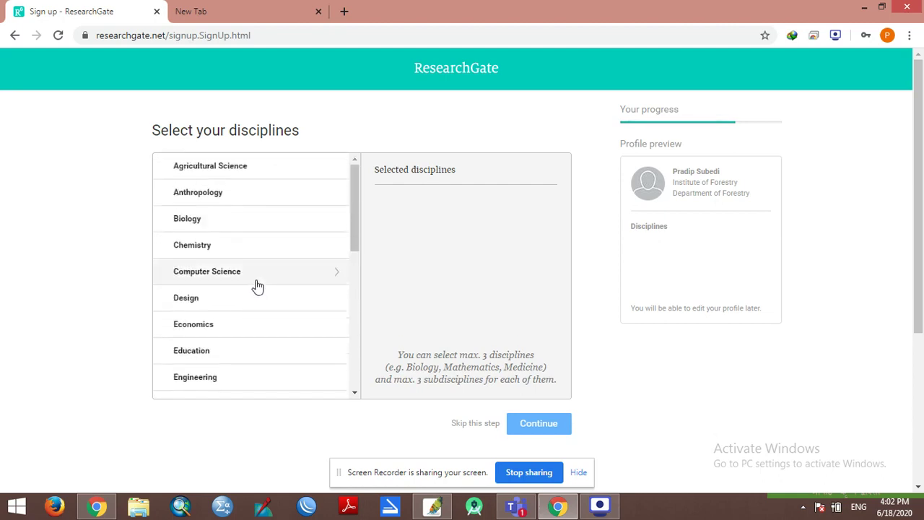
scroll(293, 199, down, 7)
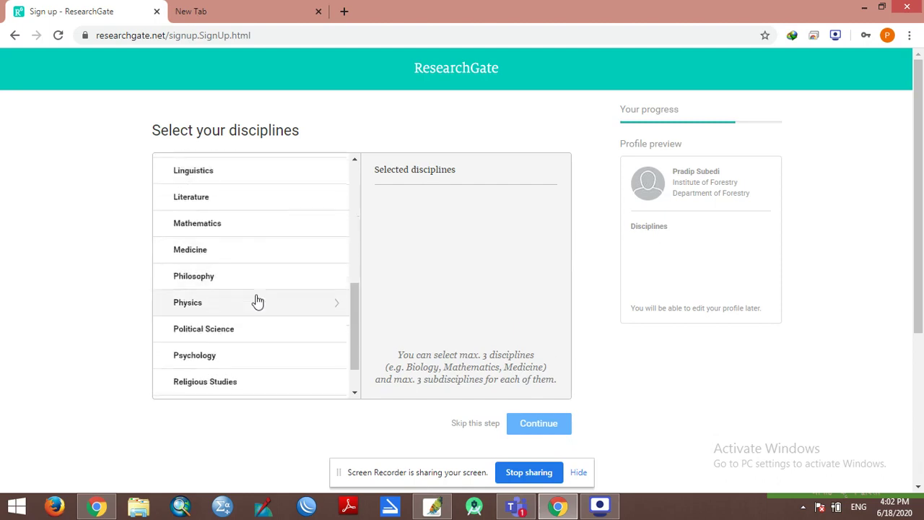
scroll(267, 346, up, 7)
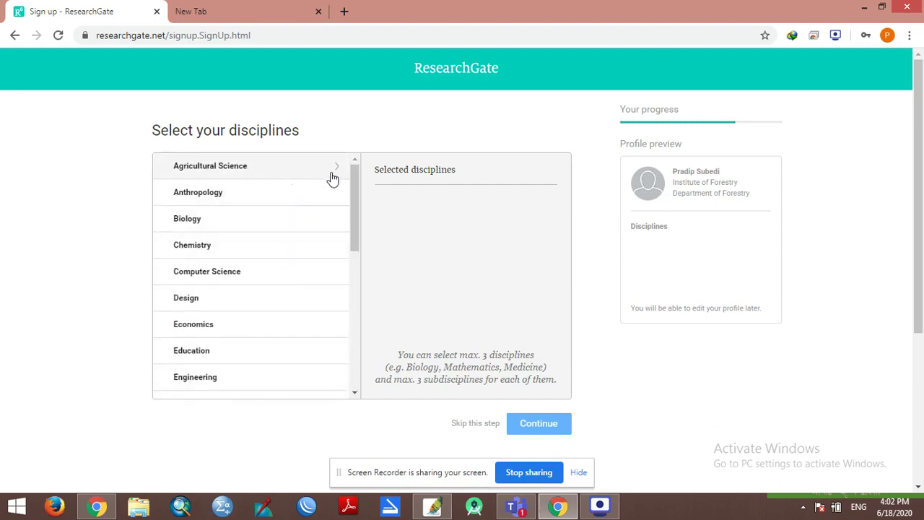
click(335, 172)
scroll(287, 297, down, 4)
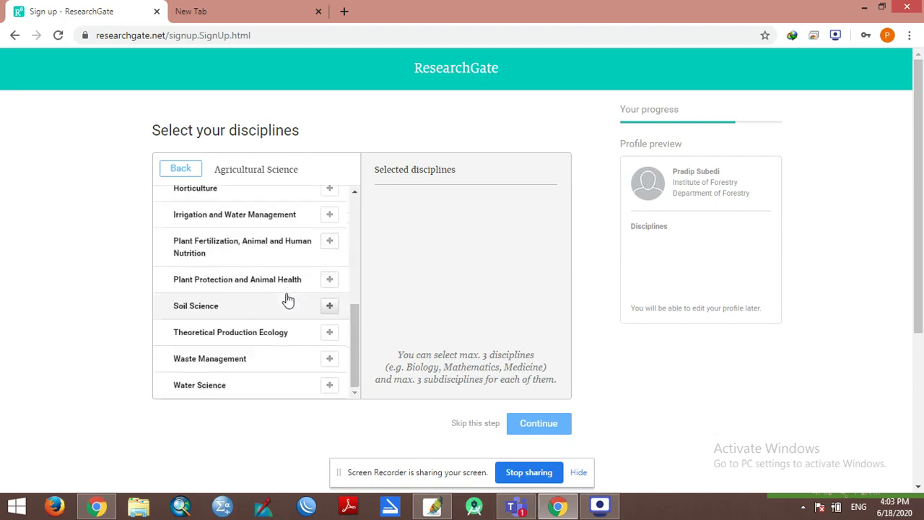
scroll(251, 277, up, 3)
scroll(249, 273, up, 2)
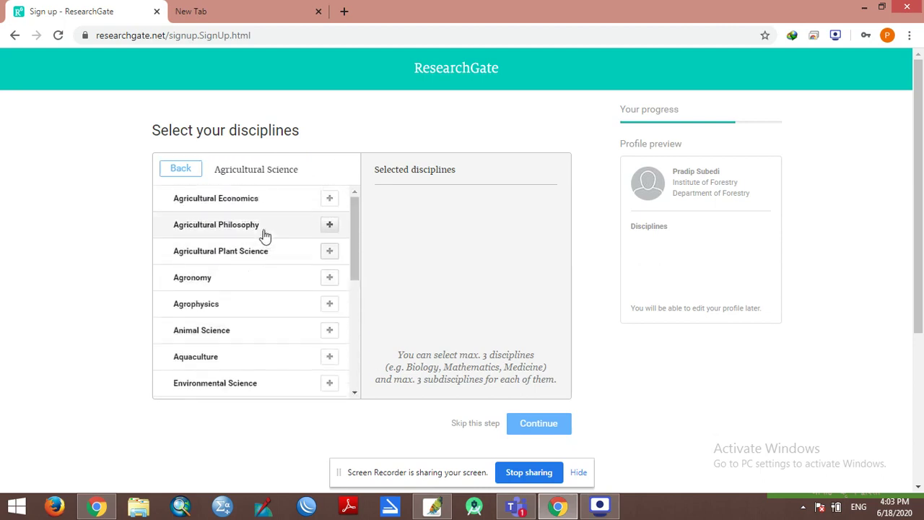
click(180, 169)
click(340, 196)
click(181, 169)
drag(354, 217, 361, 373)
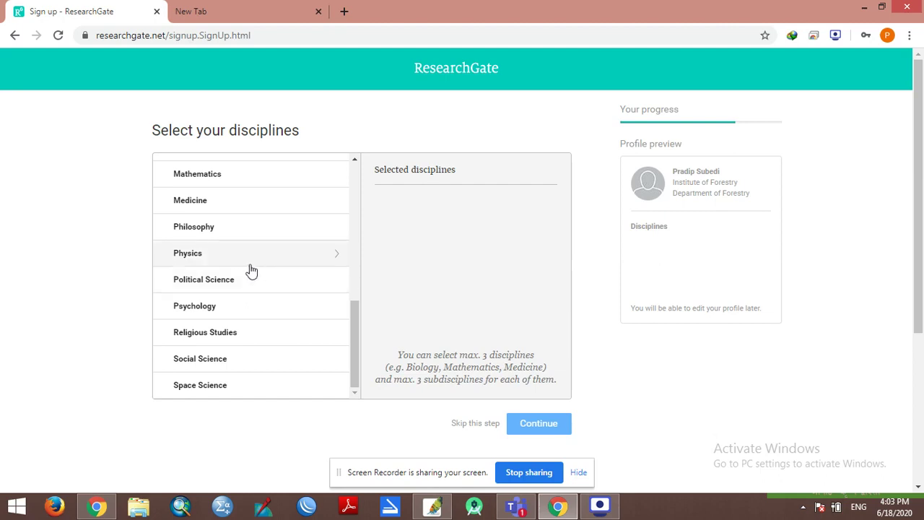
scroll(250, 292, up, 3)
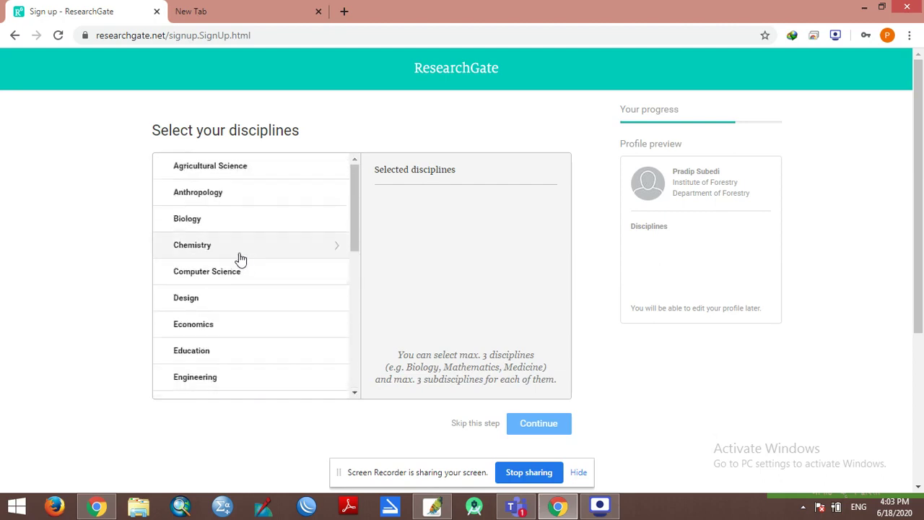
scroll(278, 256, down, 2)
scroll(260, 347, down, 3)
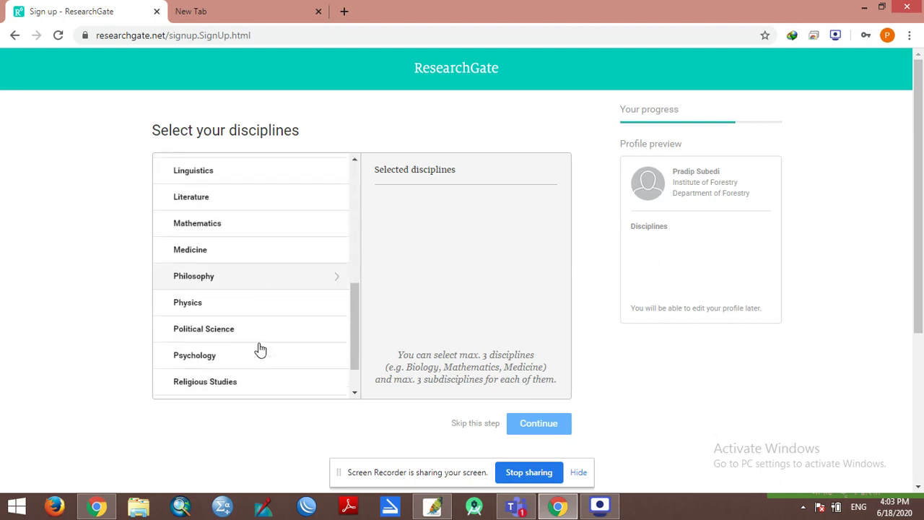
scroll(260, 346, up, 3)
scroll(264, 340, up, 2)
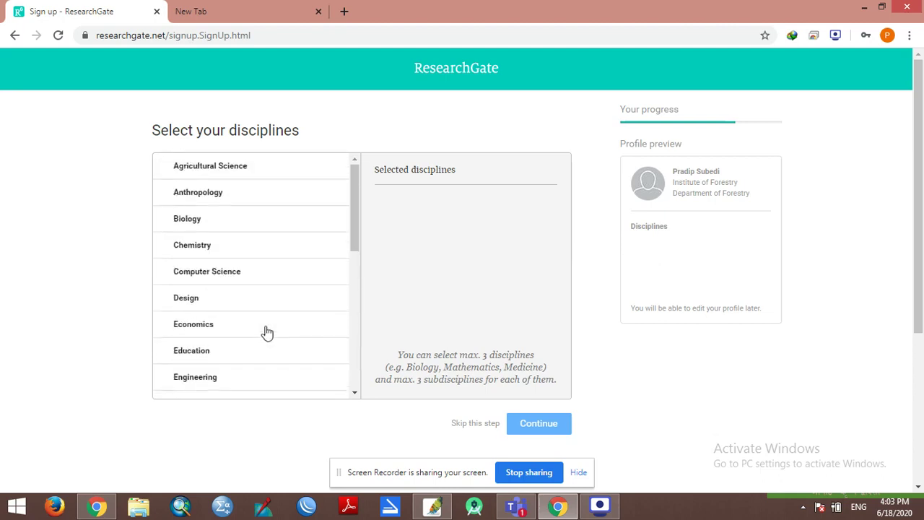
Step: Under Computer Science, add Computer Communications (Networks), Operating Systems and Information Science as disciplines
click(241, 281)
scroll(323, 264, down, 1)
click(330, 263)
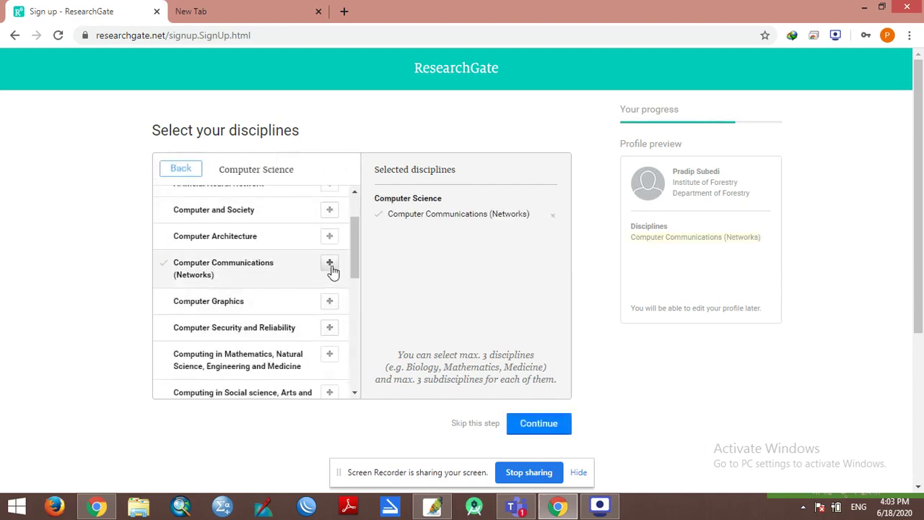
scroll(233, 334, down, 1)
scroll(235, 335, down, 3)
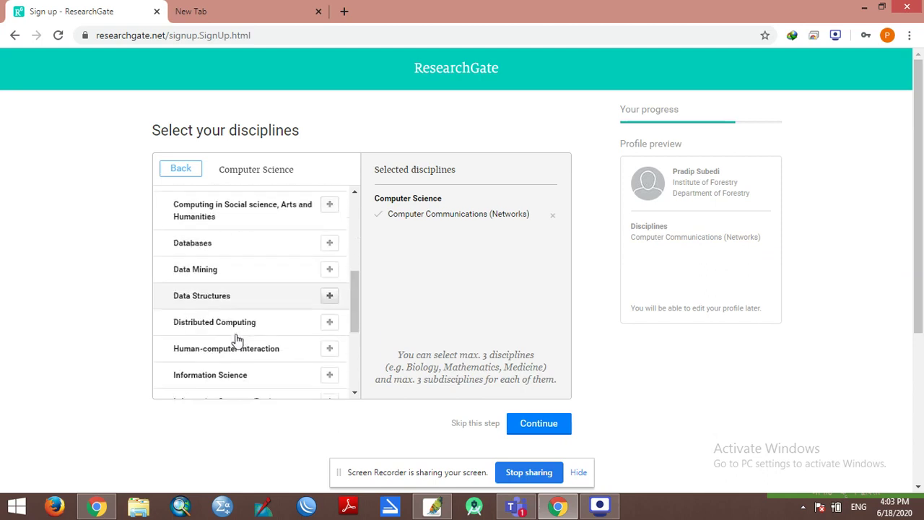
scroll(238, 341, down, 1)
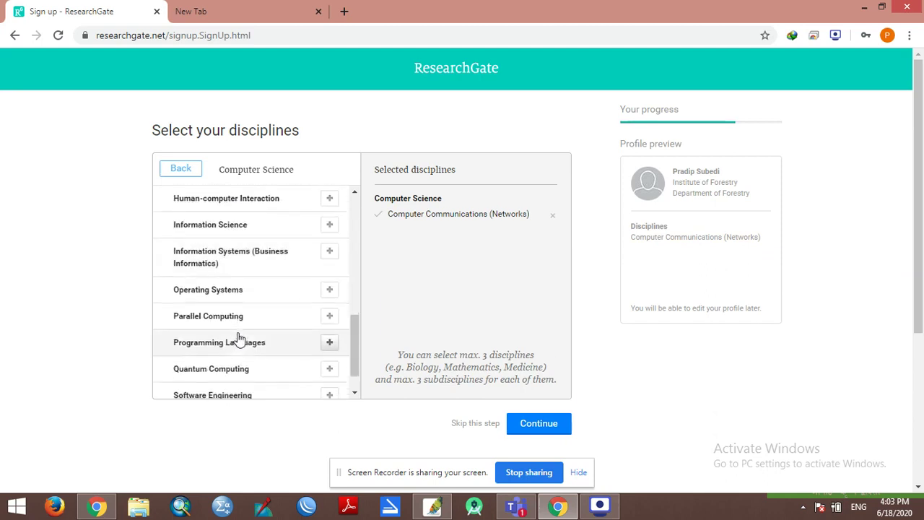
click(320, 292)
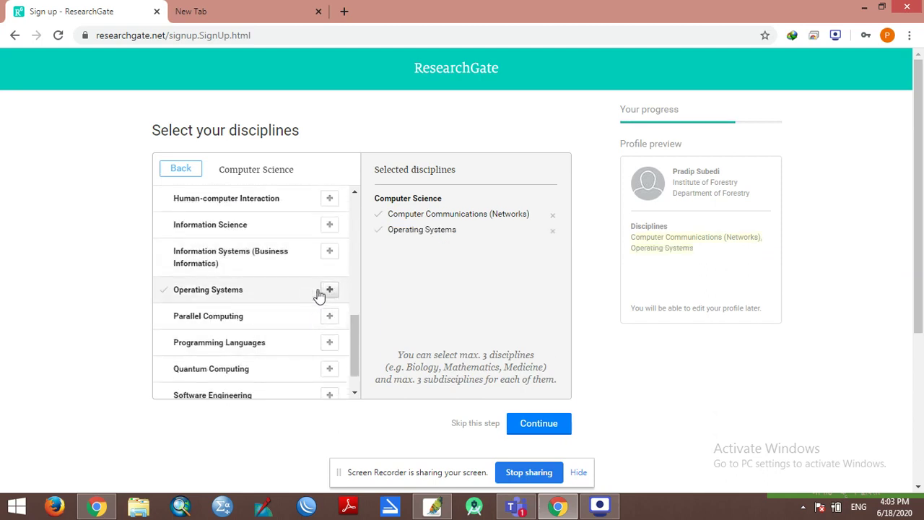
scroll(274, 322, down, 1)
scroll(271, 329, up, 3)
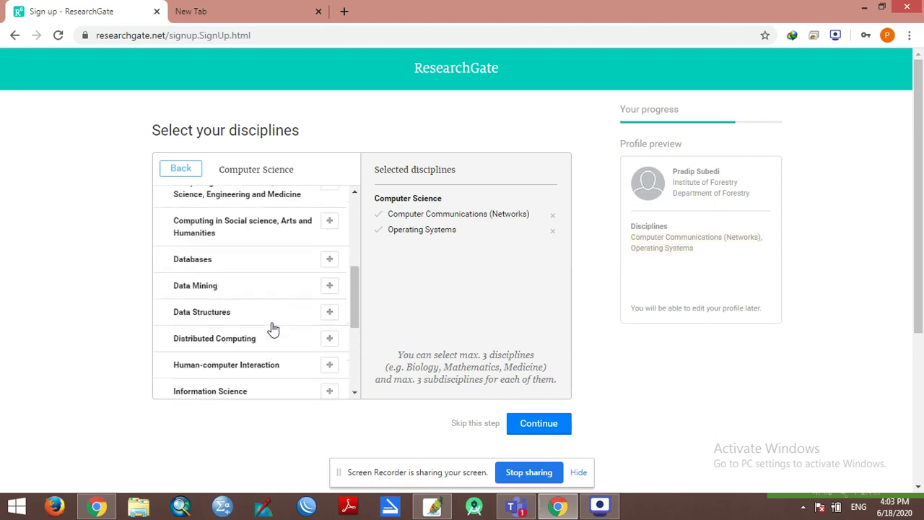
scroll(275, 329, down, 2)
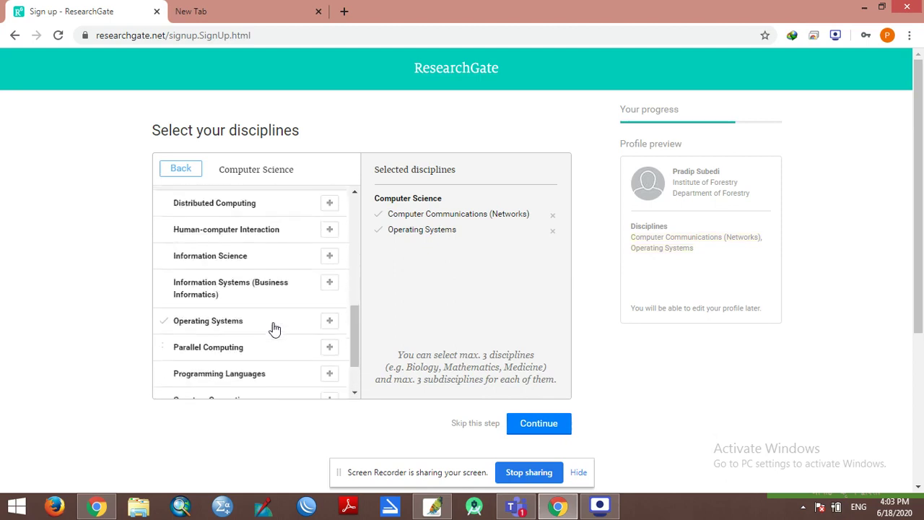
click(329, 255)
scroll(256, 303, up, 3)
scroll(255, 307, up, 1)
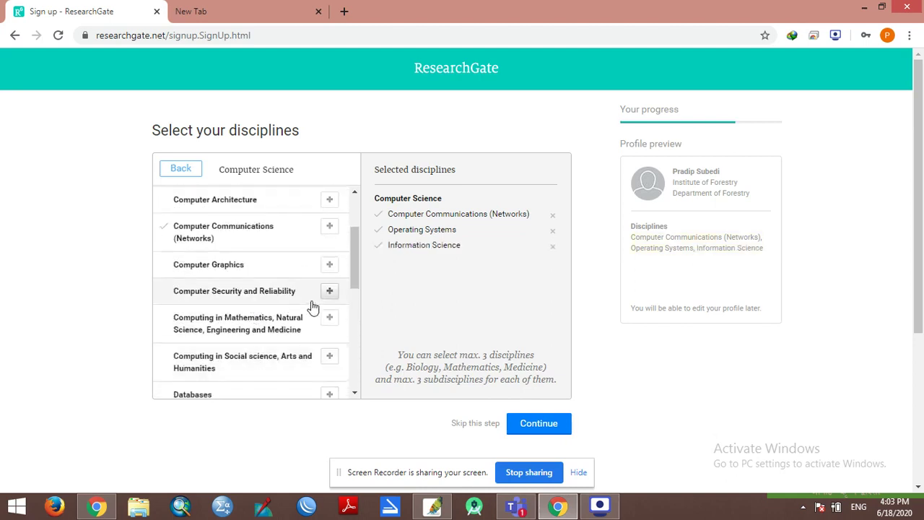
scroll(293, 303, up, 2)
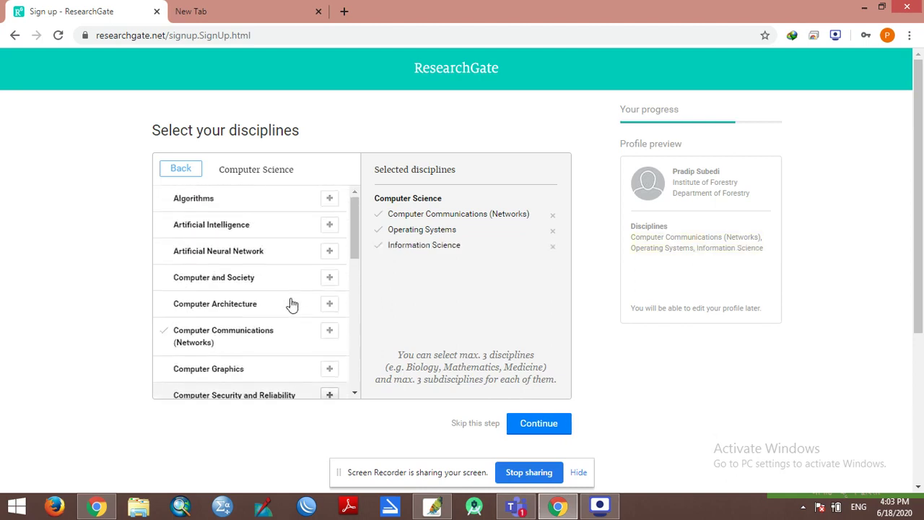
scroll(293, 305, down, 4)
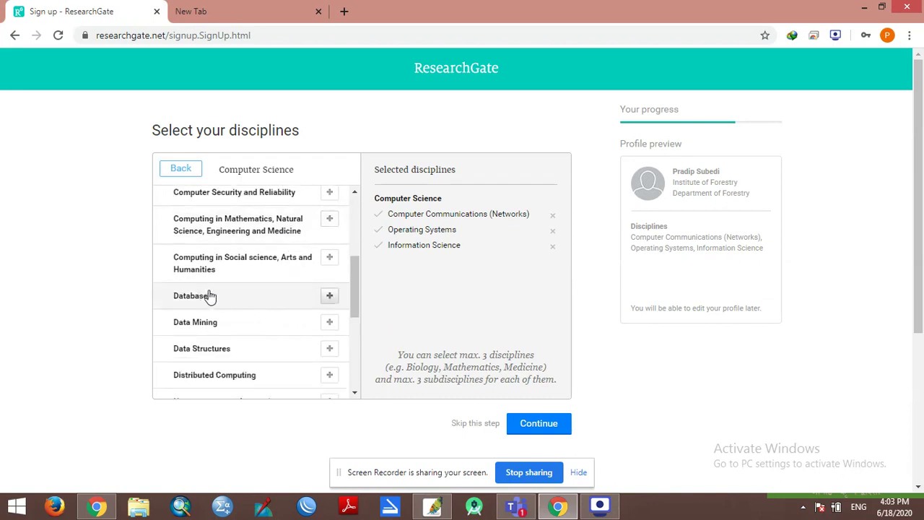
Step: Try adding Databases as a fourth discipline, read the selection-limit hint, and return to the main list
click(328, 296)
scroll(462, 278, down, 1)
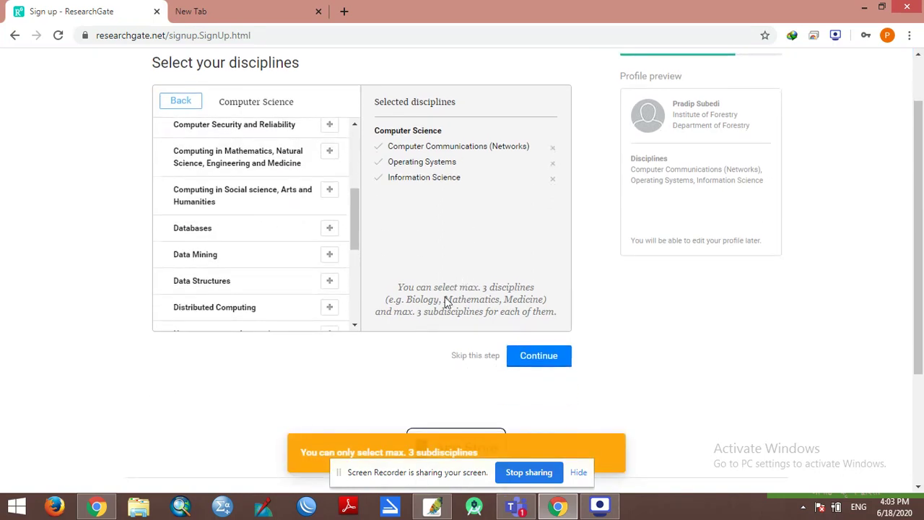
scroll(410, 310, up, 1)
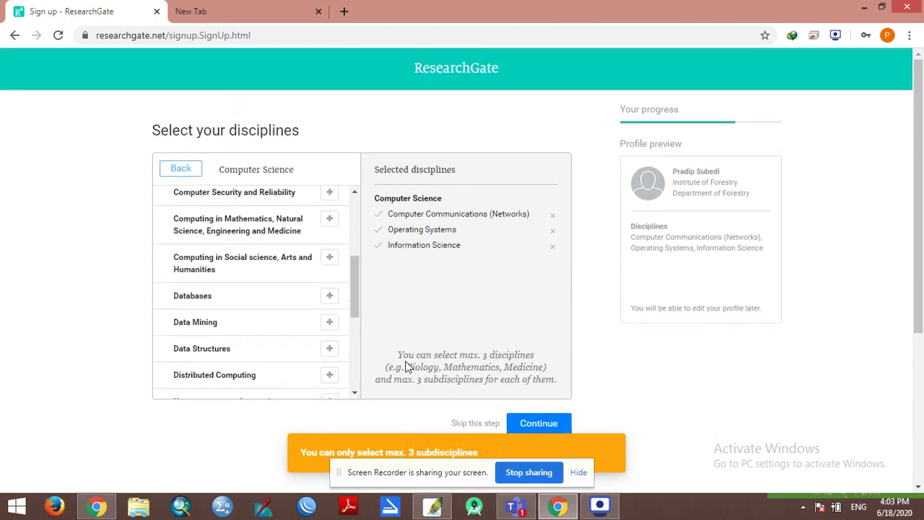
drag(399, 356, 558, 377)
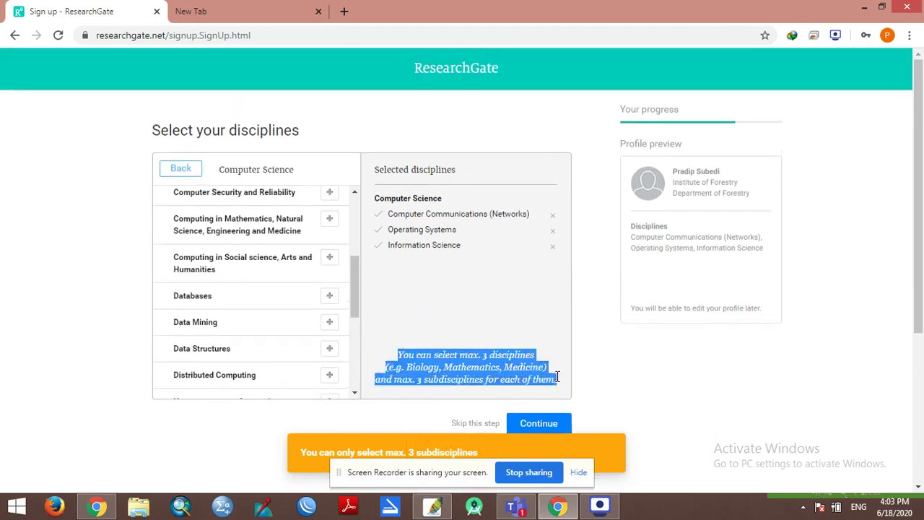
click(507, 356)
scroll(493, 371, down, 1)
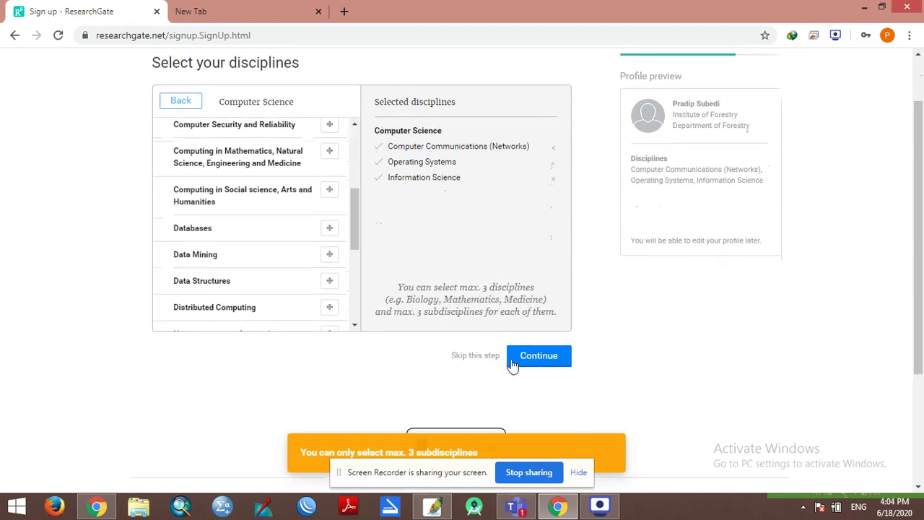
drag(423, 312, 541, 316)
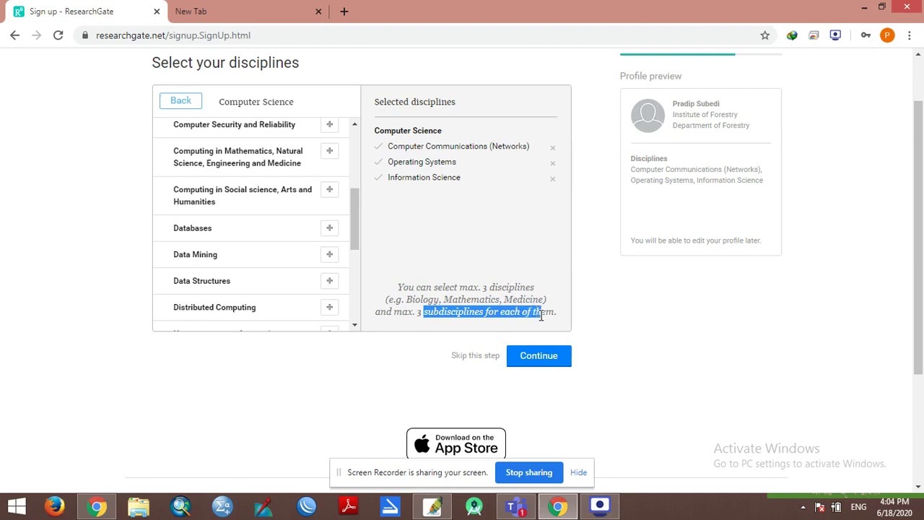
click(521, 312)
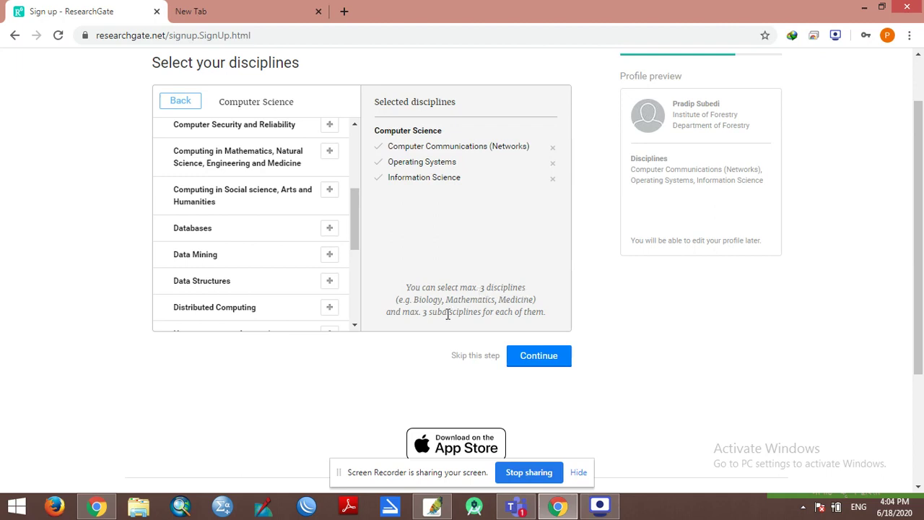
drag(405, 288, 417, 287)
click(552, 313)
click(455, 284)
click(192, 101)
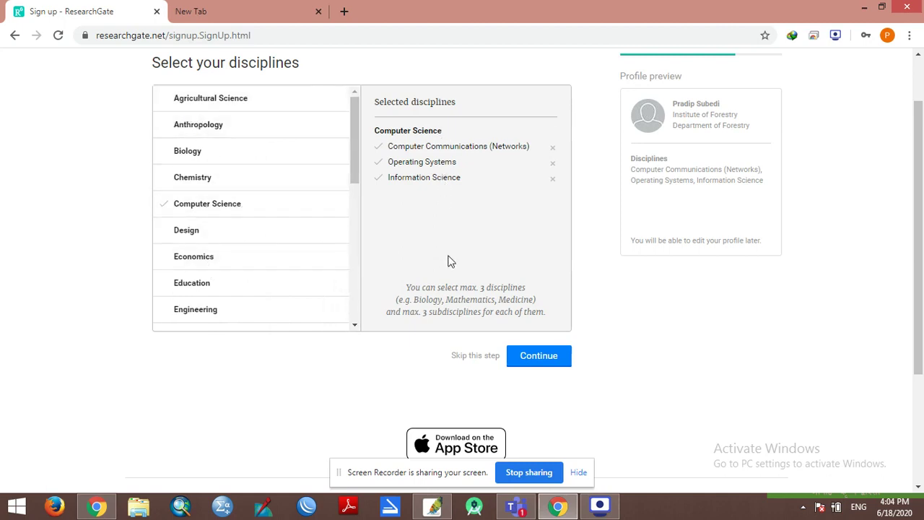
Step: Try adding Anthropological Linguistics under Anthropology, then remove it and go back to the main discipline list
click(202, 125)
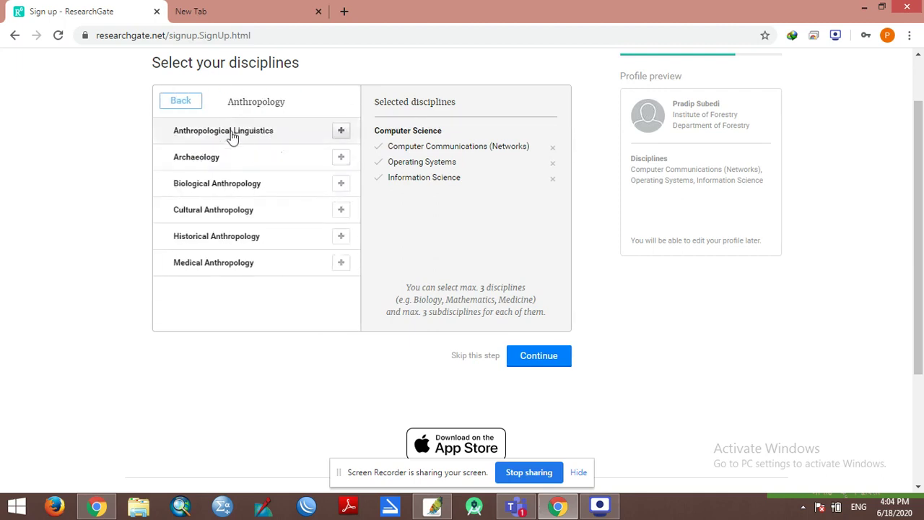
click(341, 134)
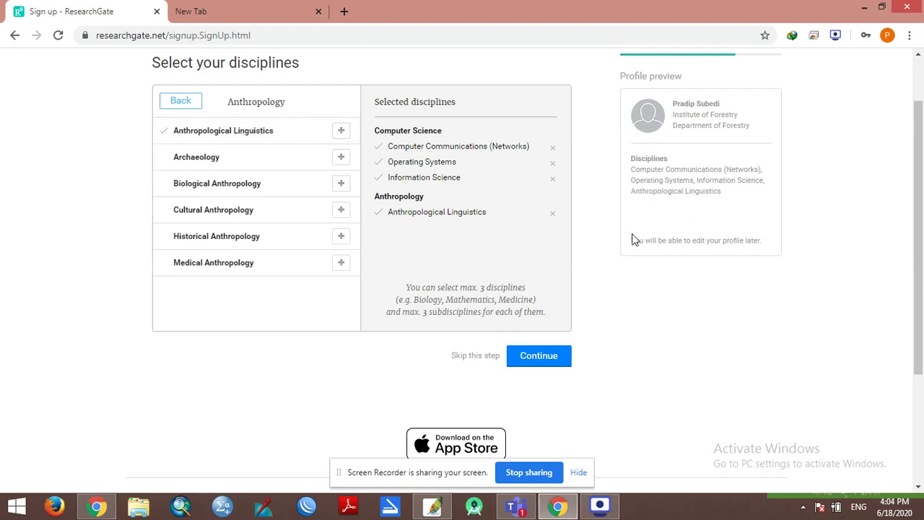
click(552, 216)
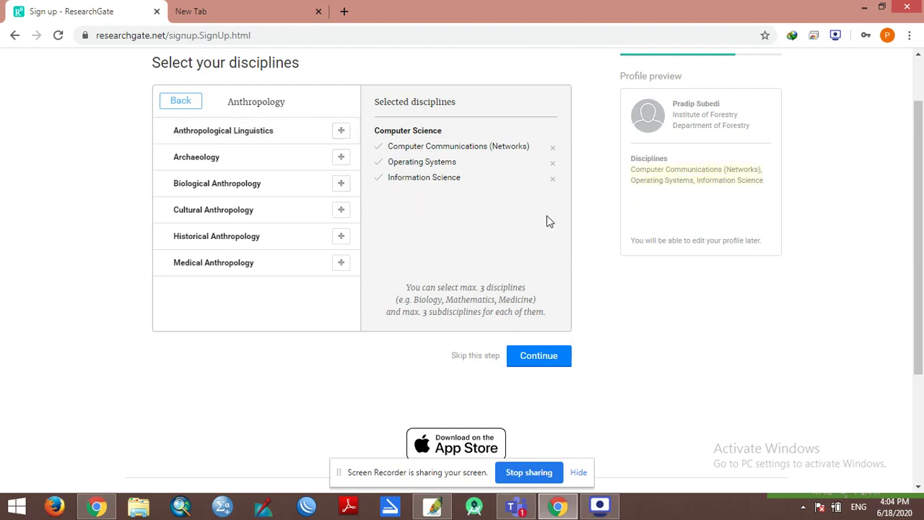
click(182, 104)
click(184, 109)
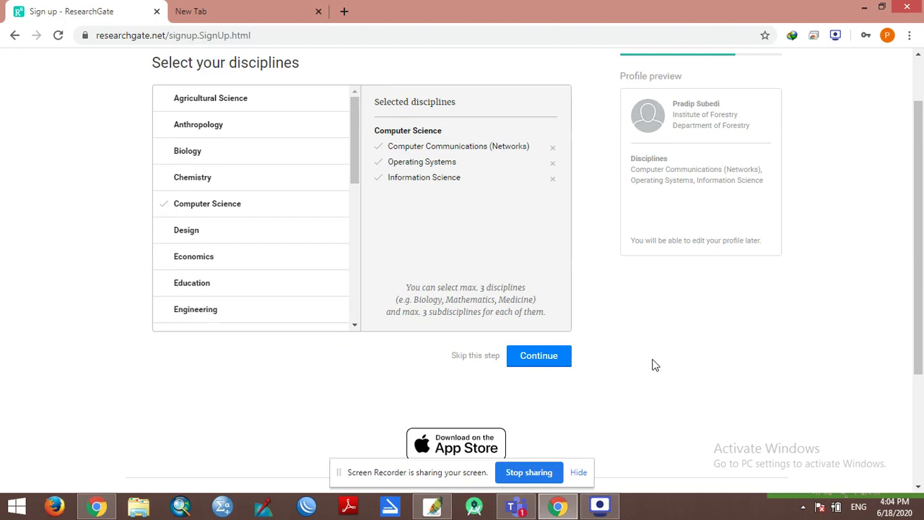
Step: Review the profile preview listing the three chosen Computer Science disciplines
drag(625, 76, 735, 137)
click(720, 110)
drag(674, 106, 743, 125)
click(798, 162)
drag(631, 169, 763, 184)
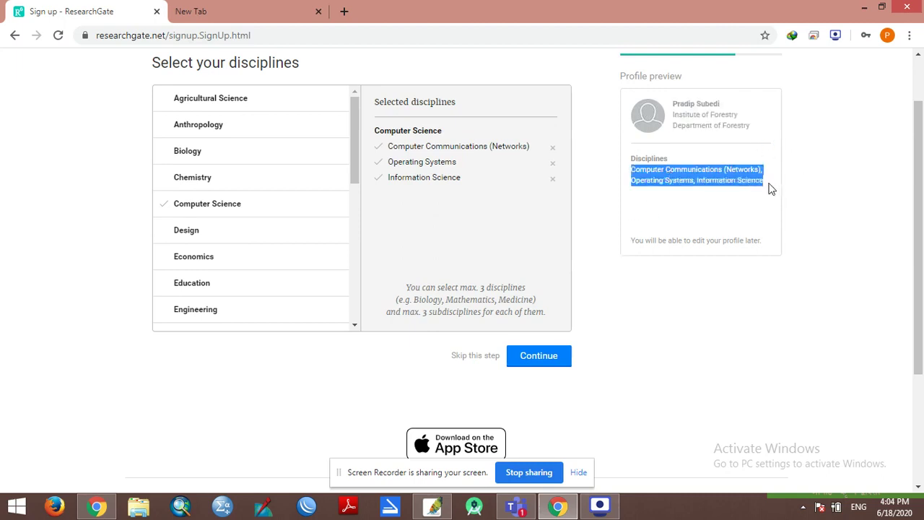
click(771, 188)
Step: Move to the skills step and add Computer Networking and Information and Communication Technology
click(554, 357)
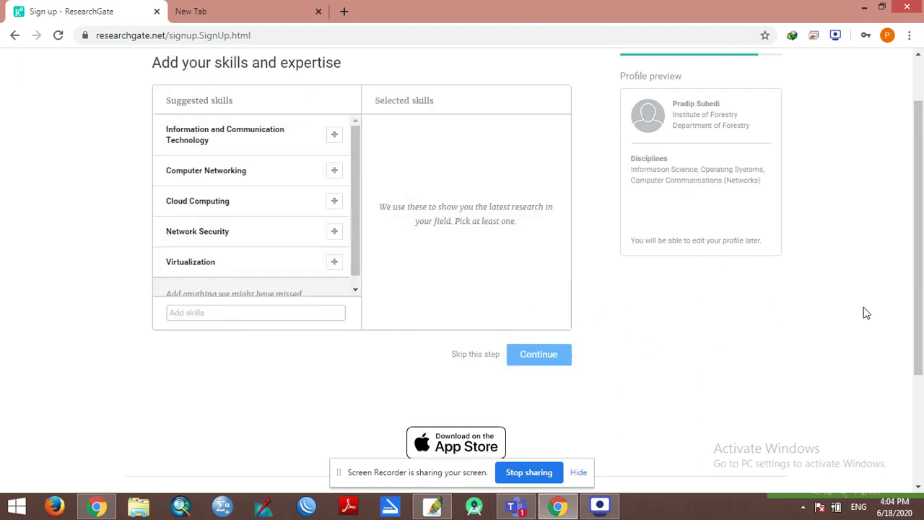
scroll(920, 291, up, 1)
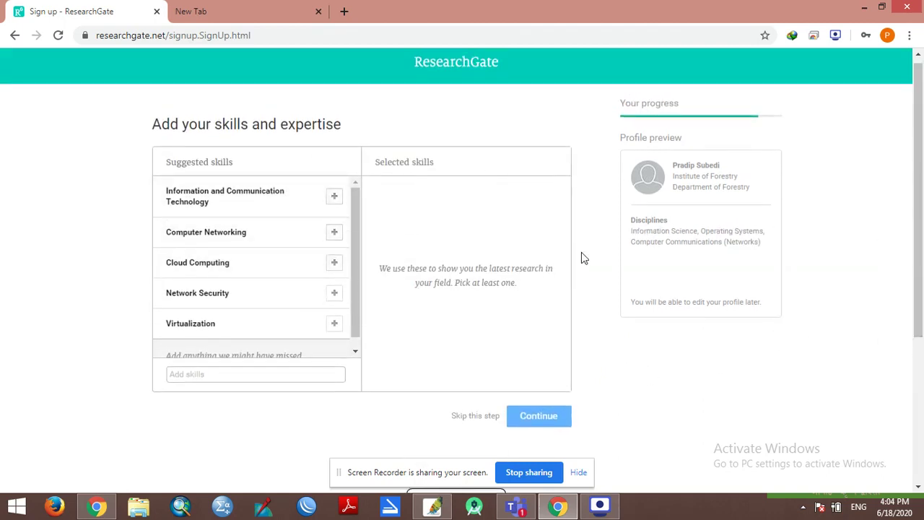
drag(151, 126, 364, 134)
click(301, 216)
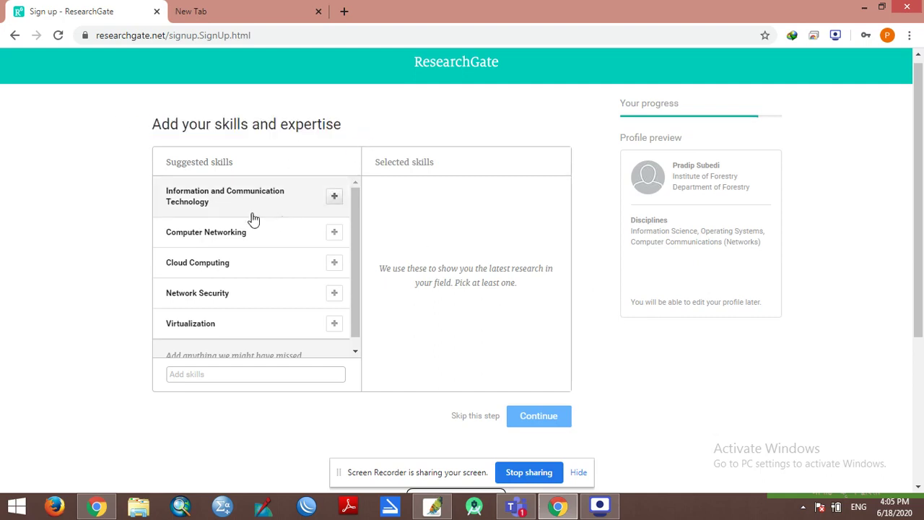
click(335, 234)
click(336, 200)
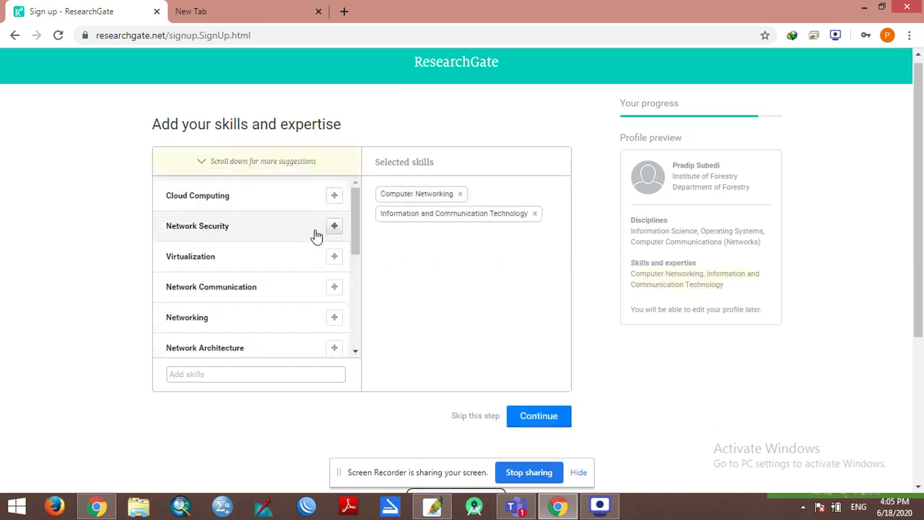
Step: Add Networking, Information Technology and Cloud Computing, then save the five selected skills
scroll(326, 264, down, 1)
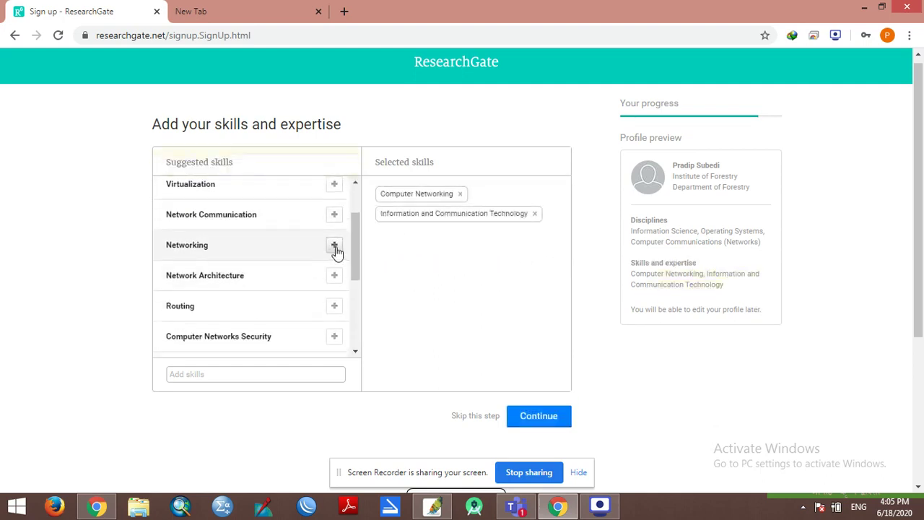
click(334, 246)
scroll(252, 296, down, 1)
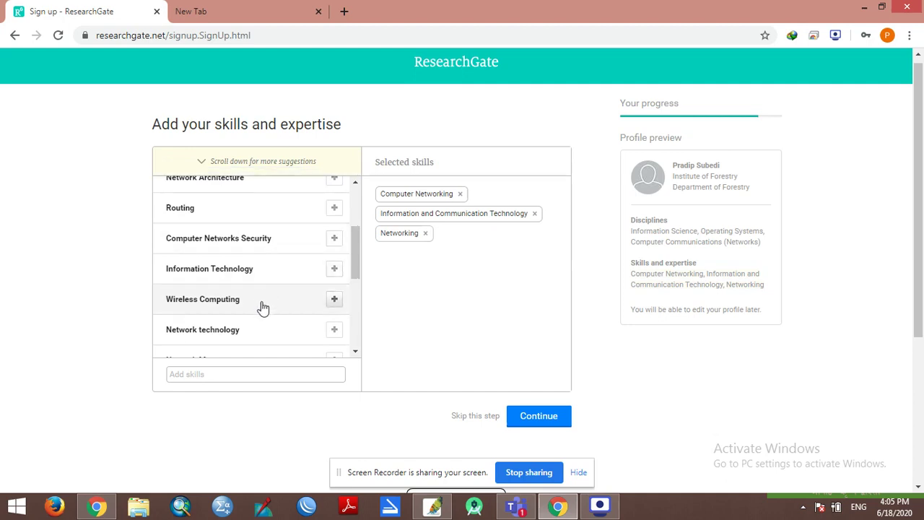
click(334, 269)
scroll(263, 292, down, 2)
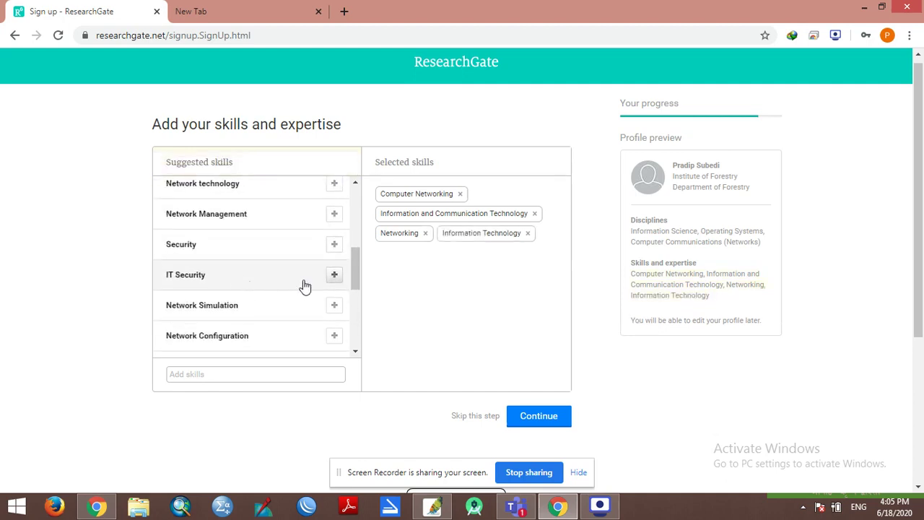
scroll(320, 287, down, 3)
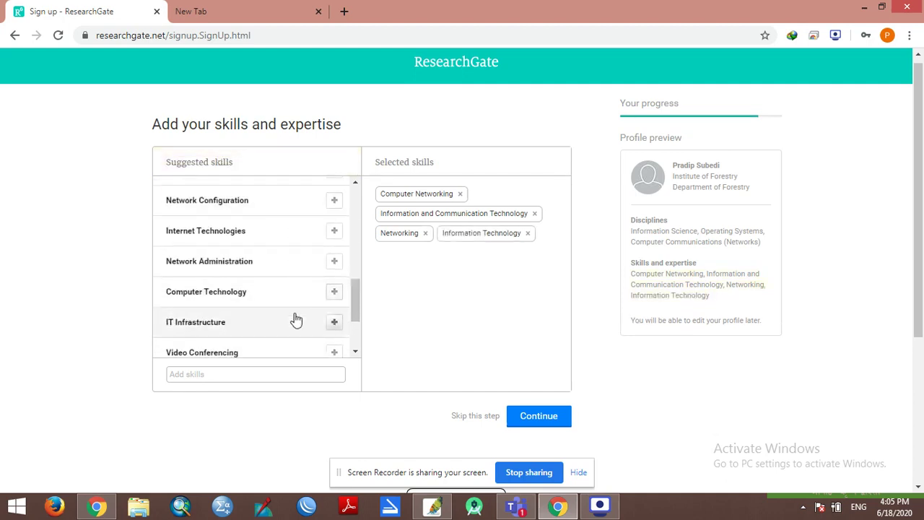
scroll(299, 316, down, 2)
scroll(300, 316, up, 3)
scroll(300, 316, up, 3)
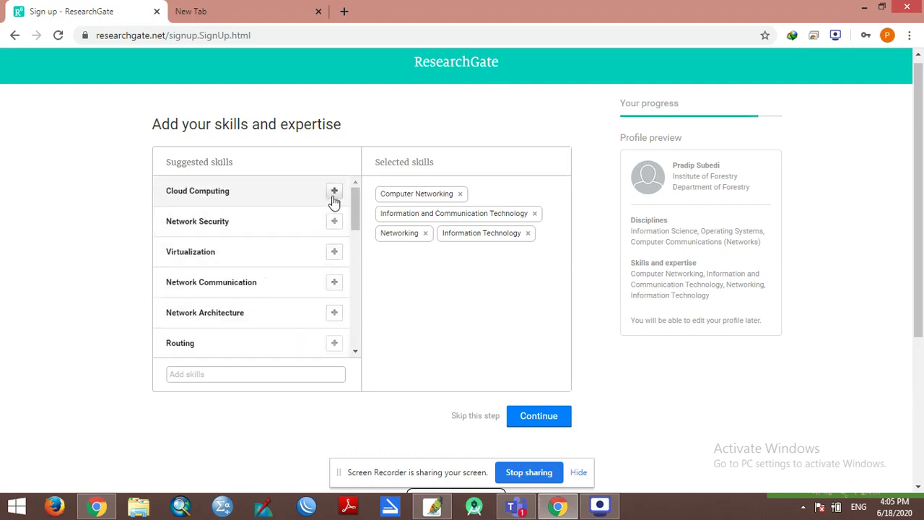
click(334, 190)
scroll(190, 285, down, 1)
scroll(304, 314, down, 1)
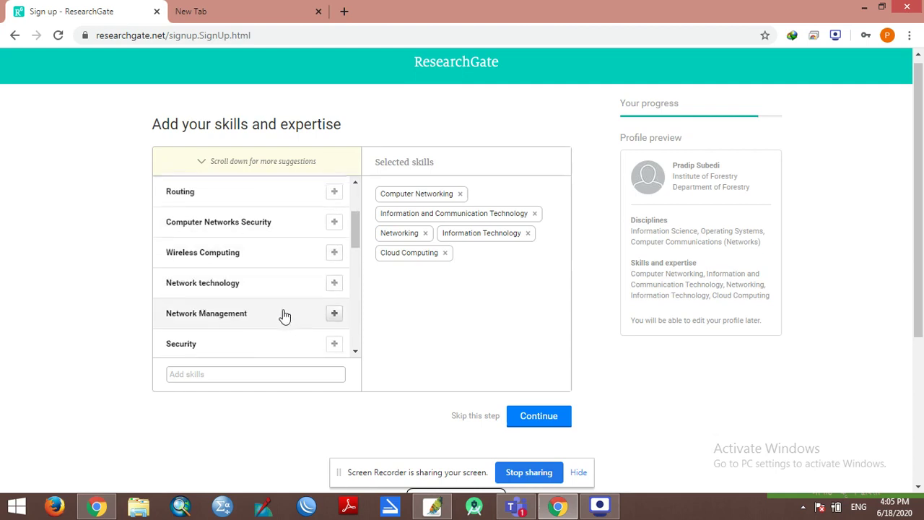
scroll(285, 314, down, 2)
scroll(486, 321, down, 3)
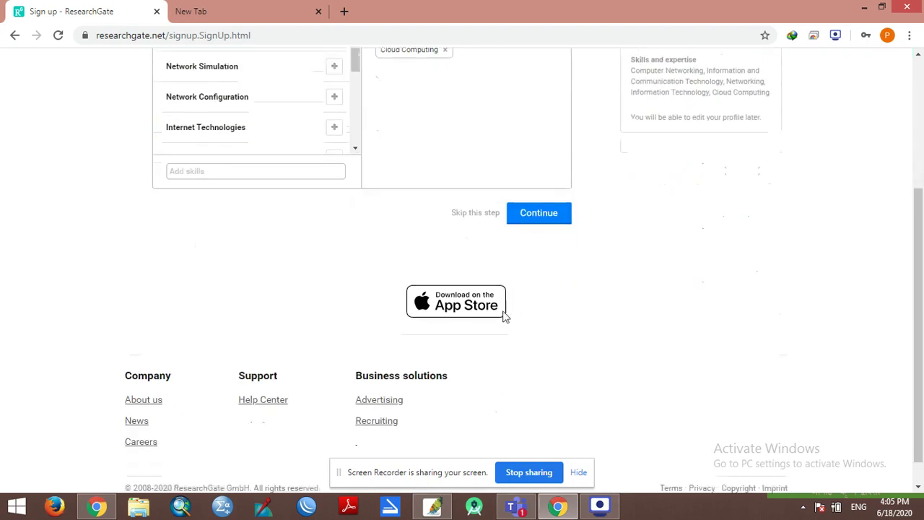
click(532, 218)
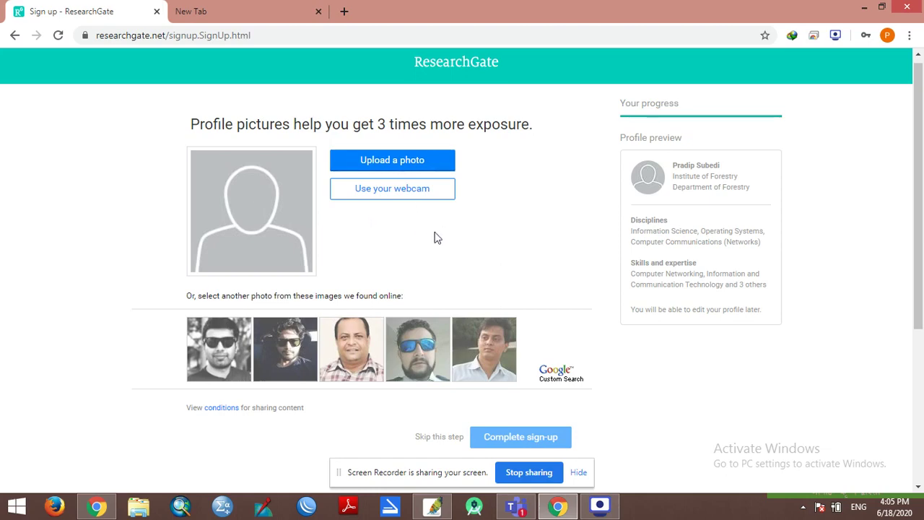
Step: Skip the profile picture step and review the 'Please check your email' activation notice
scroll(494, 272, down, 4)
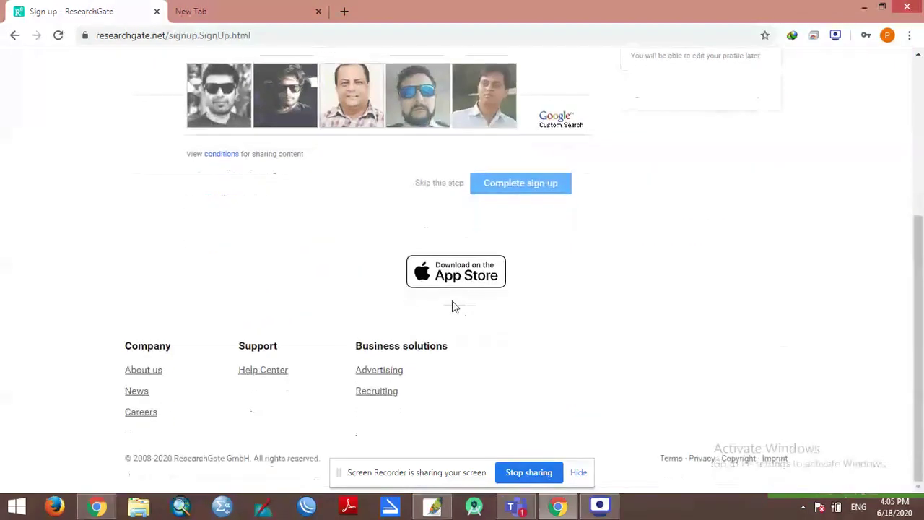
click(440, 184)
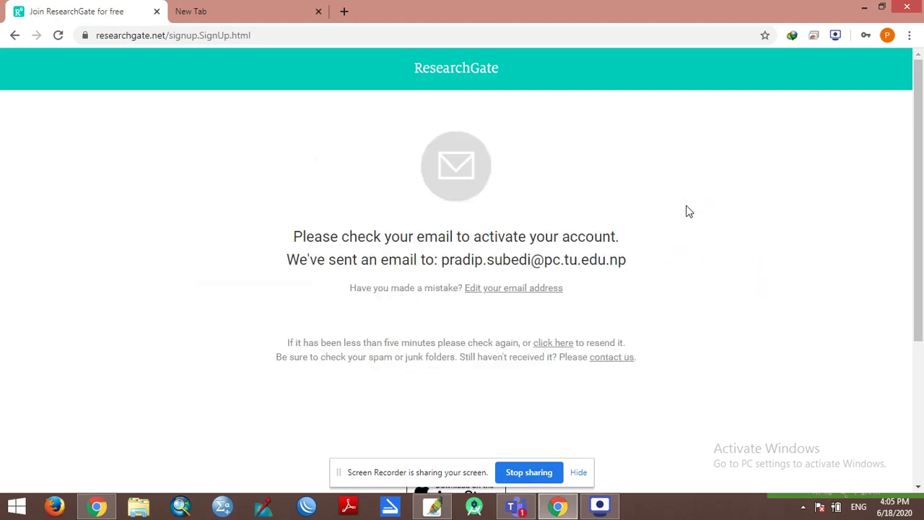
drag(295, 235, 642, 241)
Step: Load the Outlook mail site in the empty new tab
click(242, 7)
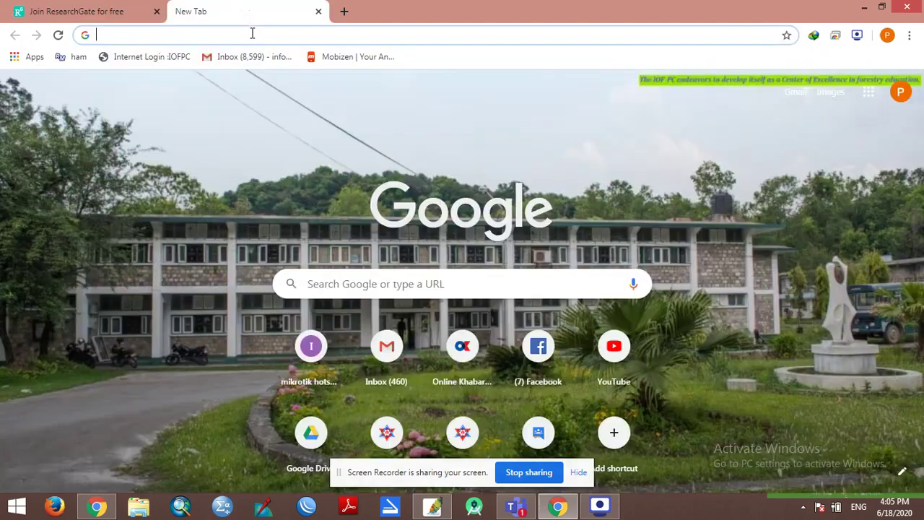
click(257, 32)
text(outlook.office.com/owa/?realm=pc.tu.edu.np&exsvurl=1&ll-cc=1033&modurl=0)
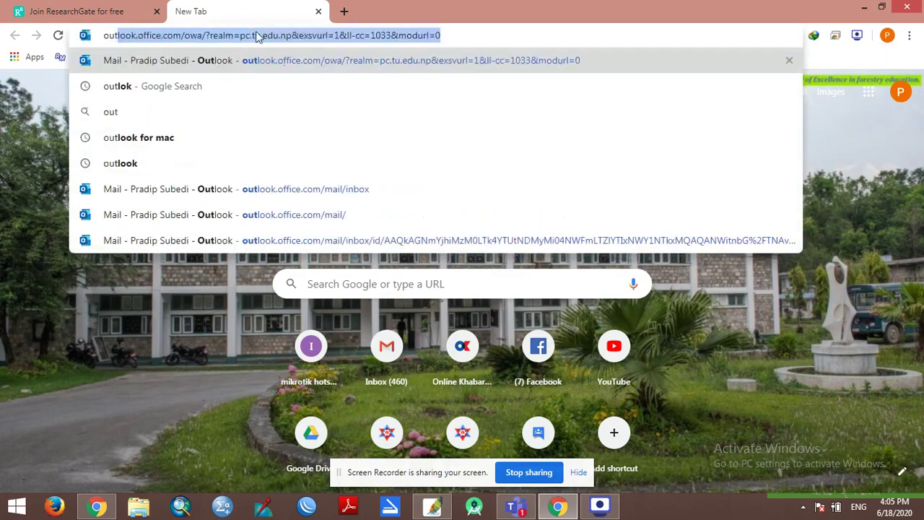
key(Return)
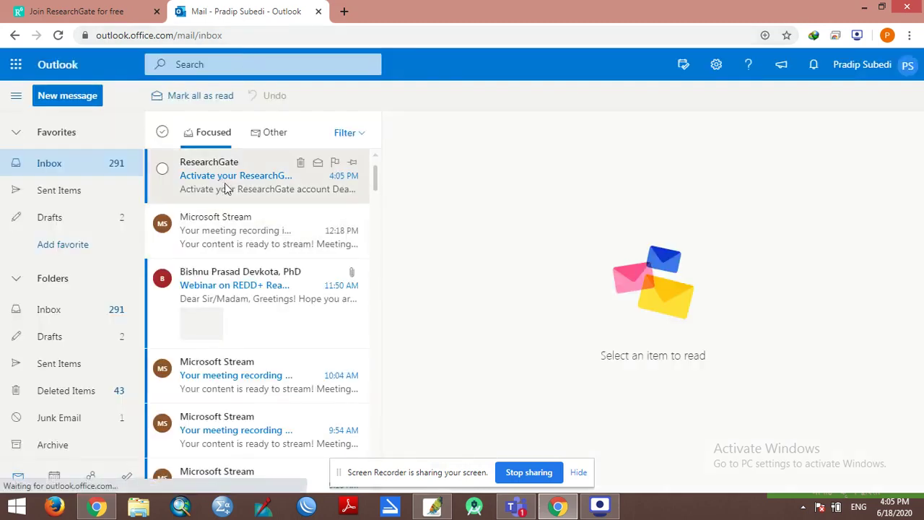
Step: Open the ResearchGate activation email and confirm the email address
click(226, 190)
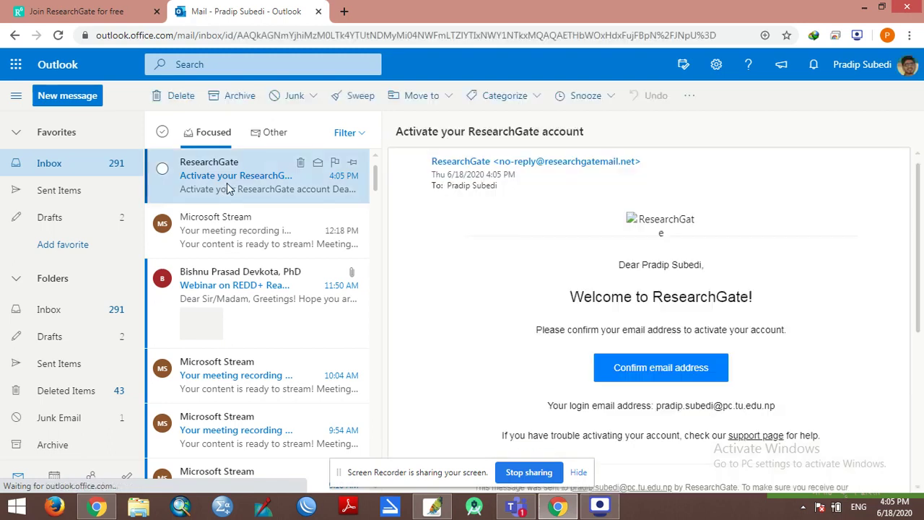
drag(585, 300, 783, 302)
click(775, 306)
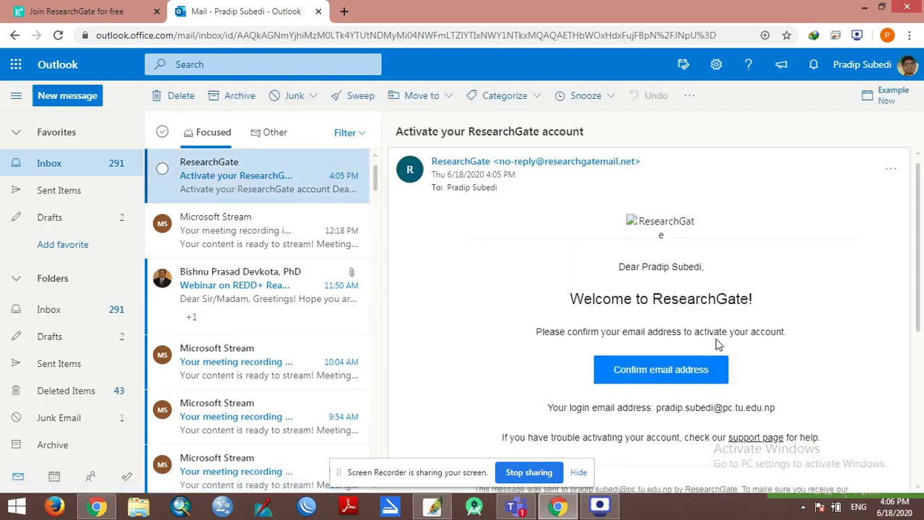
drag(802, 336, 525, 323)
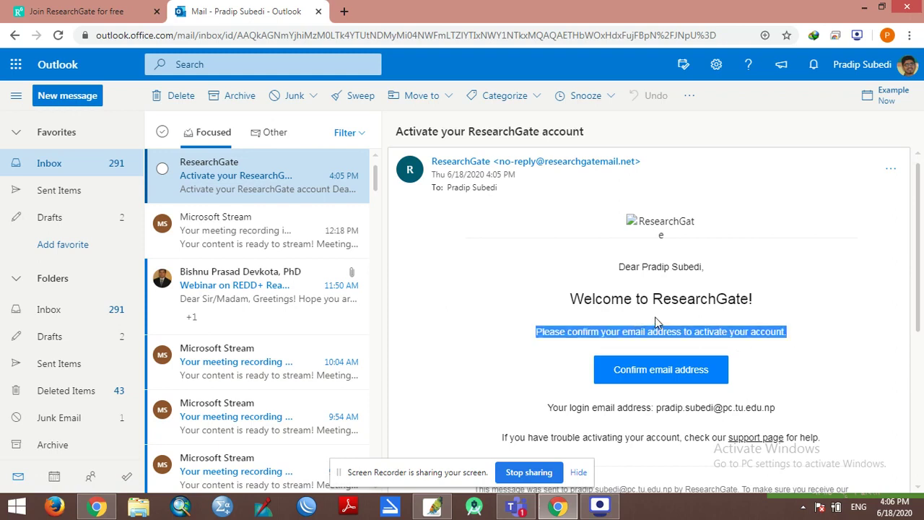
scroll(655, 317, down, 2)
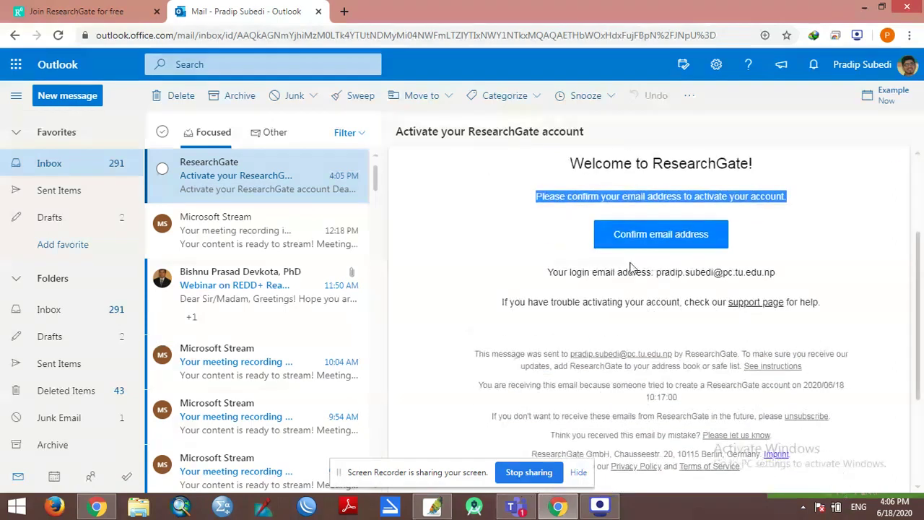
click(679, 245)
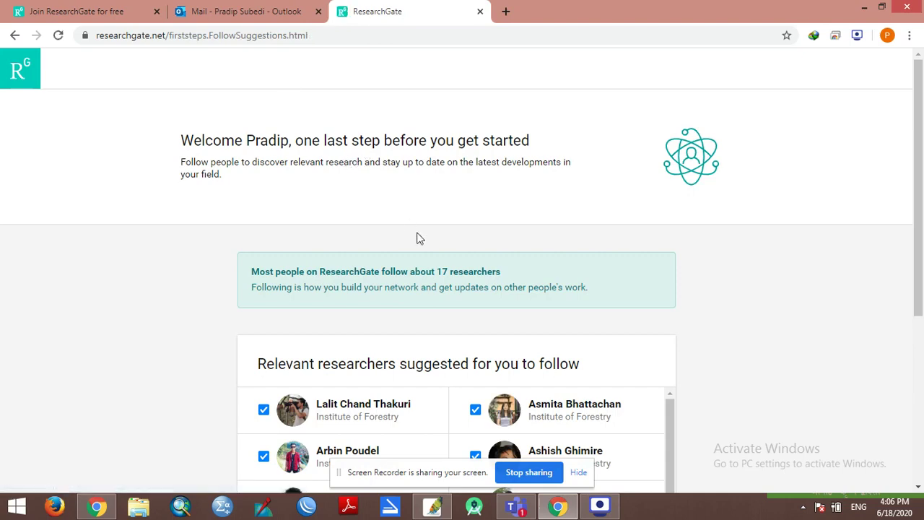
Step: Review the welcome page and the list of suggested researchers to follow
scroll(416, 238, down, 4)
scroll(720, 342, up, 4)
scroll(726, 340, down, 1)
scroll(729, 342, up, 1)
drag(181, 142, 364, 179)
click(258, 9)
click(377, 11)
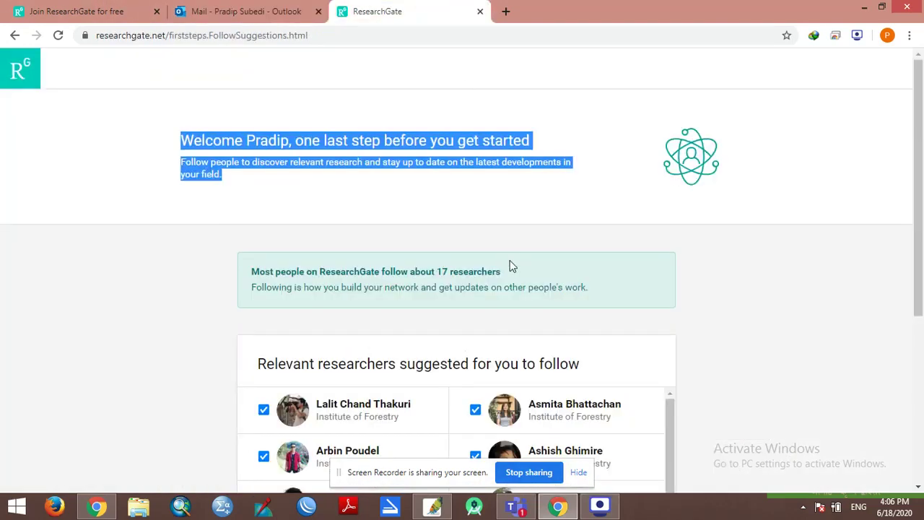
scroll(515, 270, down, 3)
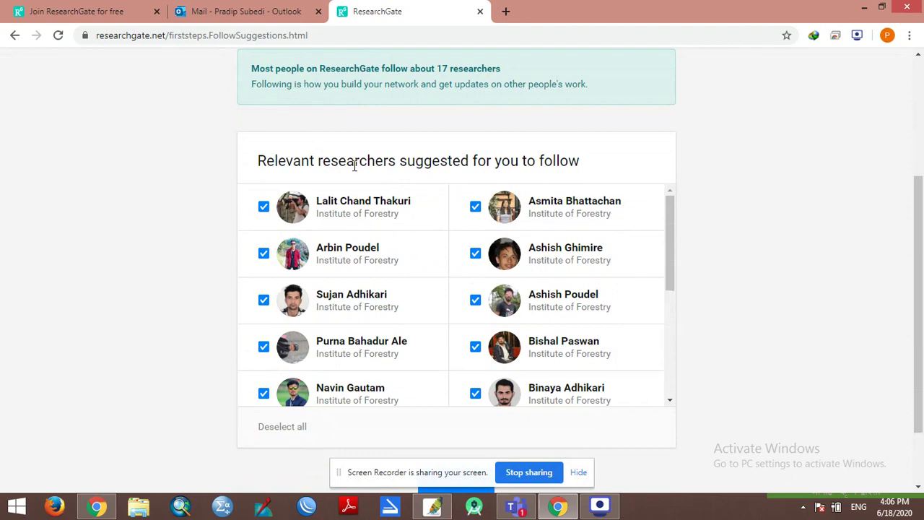
drag(258, 161, 601, 164)
click(743, 186)
drag(670, 228, 652, 233)
scroll(452, 246, down, 3)
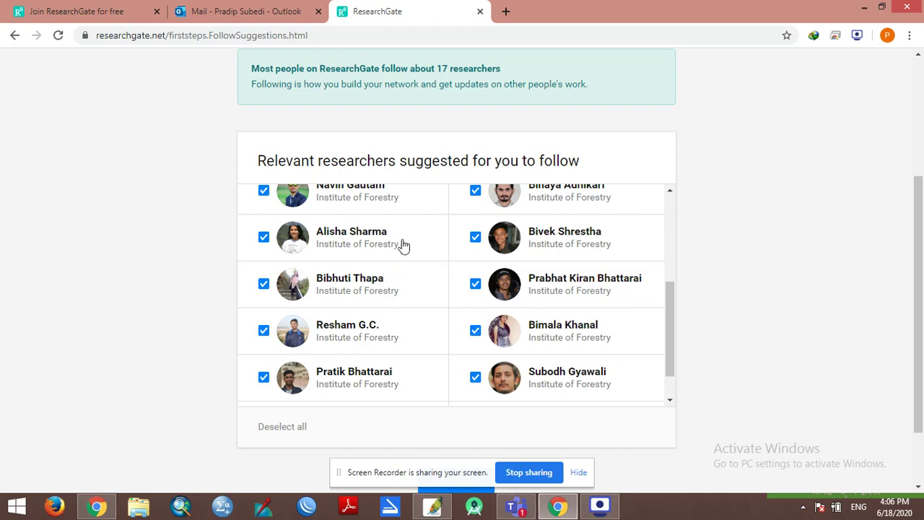
scroll(410, 259, up, 2)
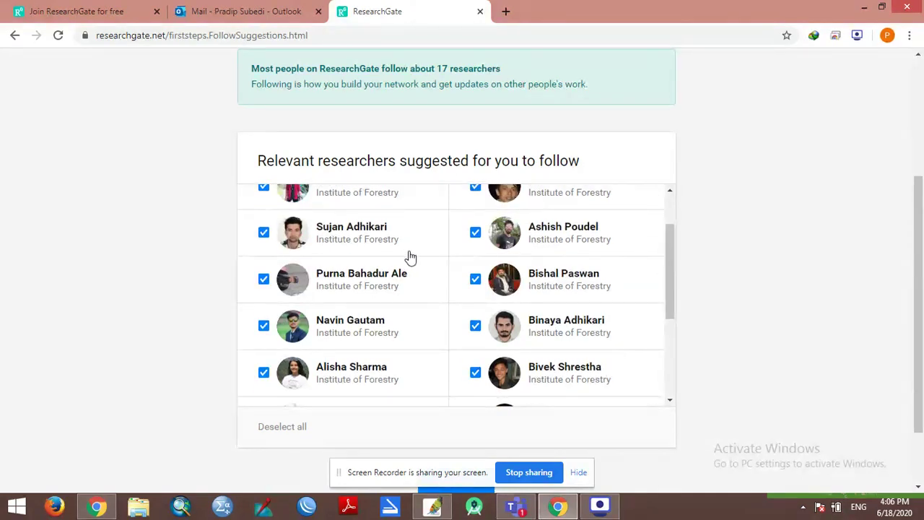
scroll(600, 296, down, 1)
scroll(636, 286, up, 1)
scroll(622, 286, up, 2)
scroll(693, 289, down, 1)
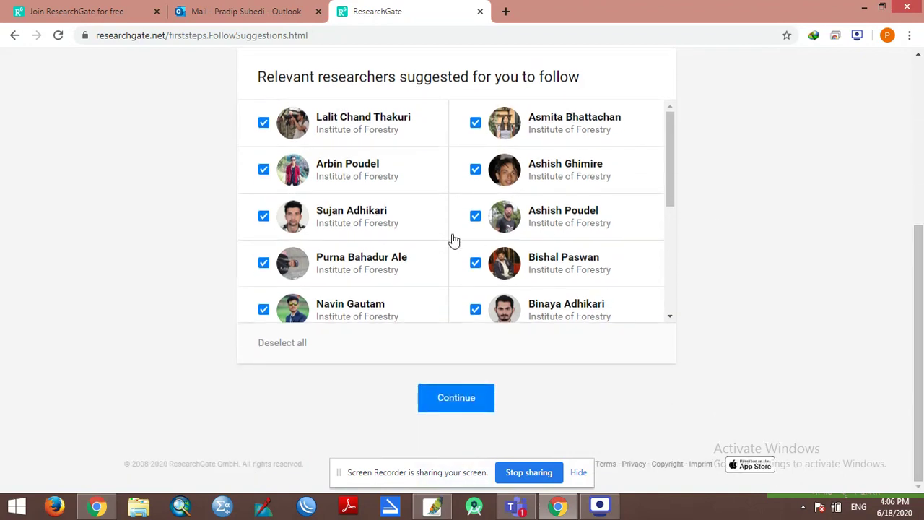
scroll(429, 242, up, 1)
scroll(421, 235, down, 4)
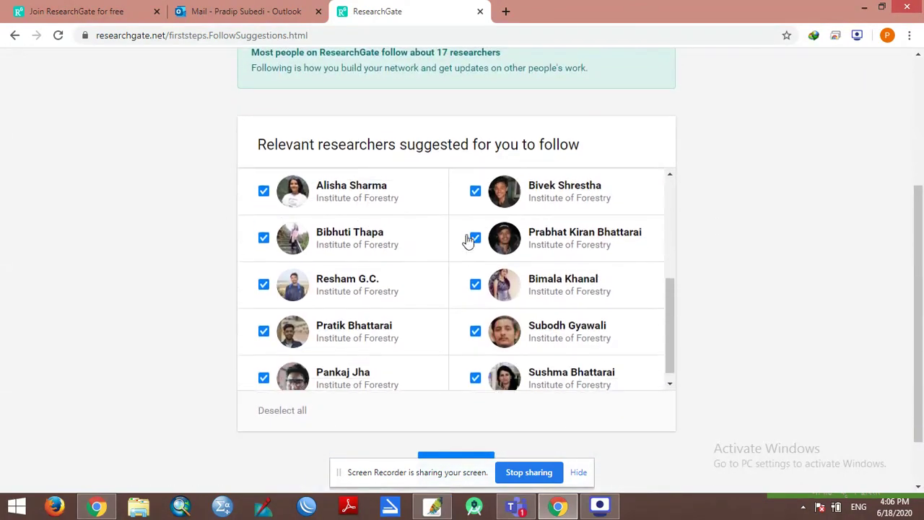
drag(921, 237, 921, 258)
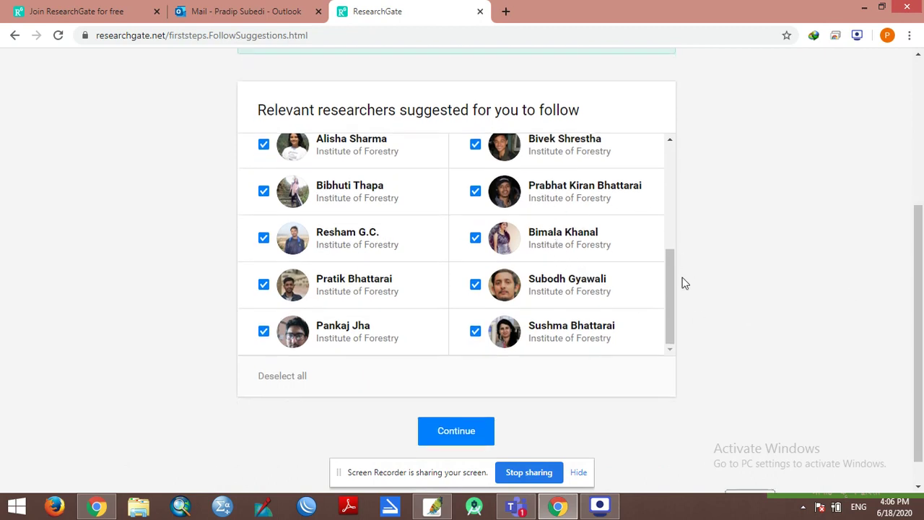
drag(672, 273, 693, 286)
Step: Leave every suggested researcher deselected and continue to the home feed
click(285, 381)
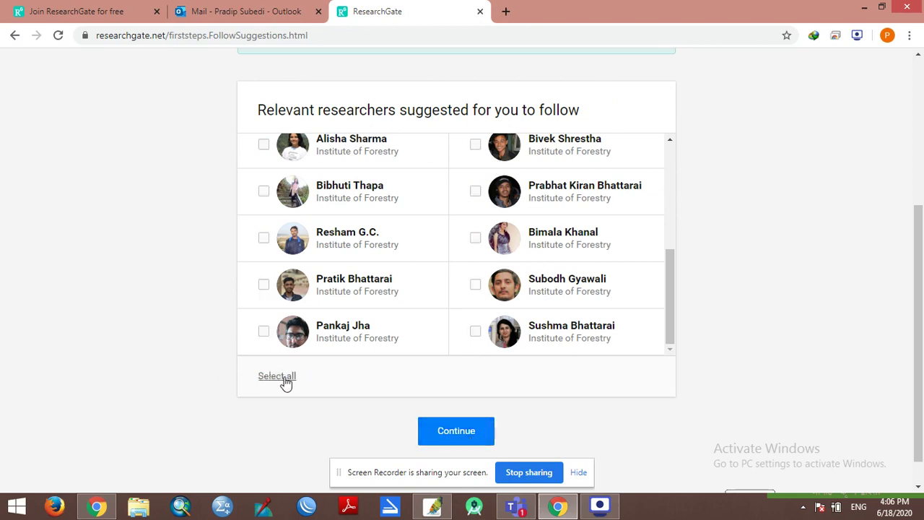
click(285, 382)
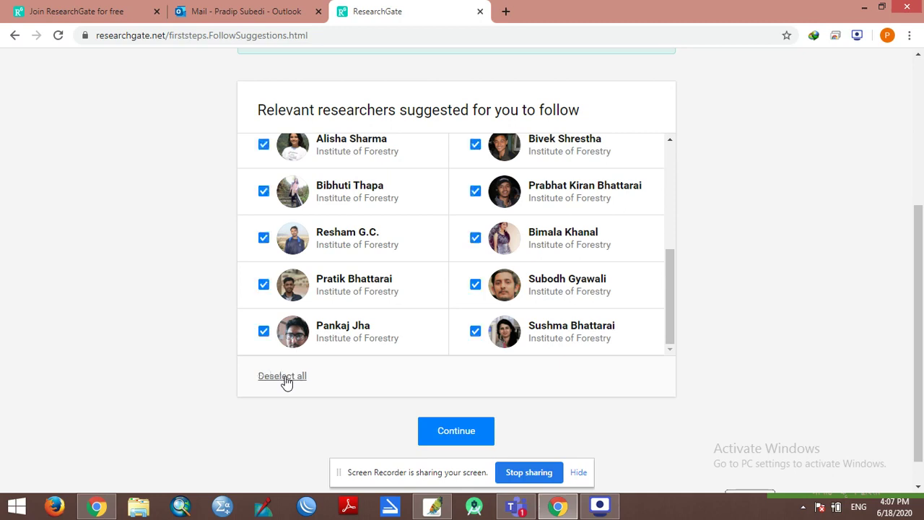
click(284, 381)
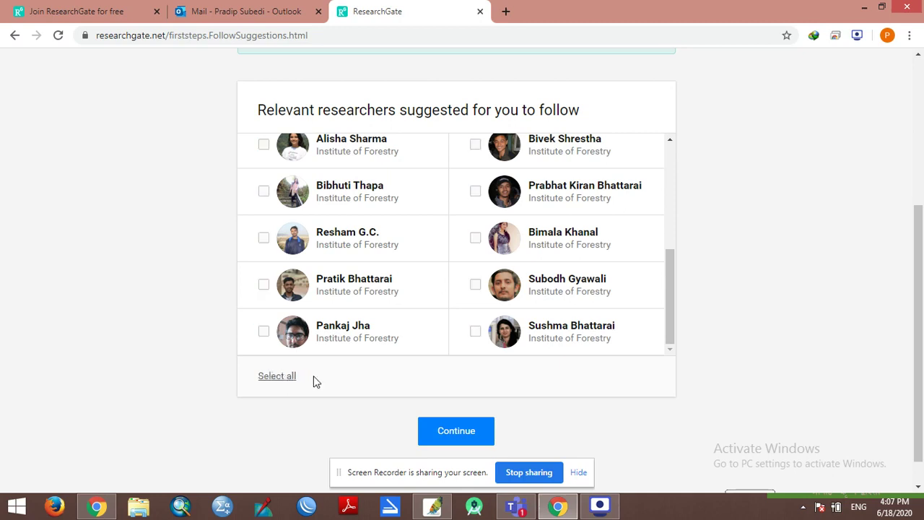
click(468, 429)
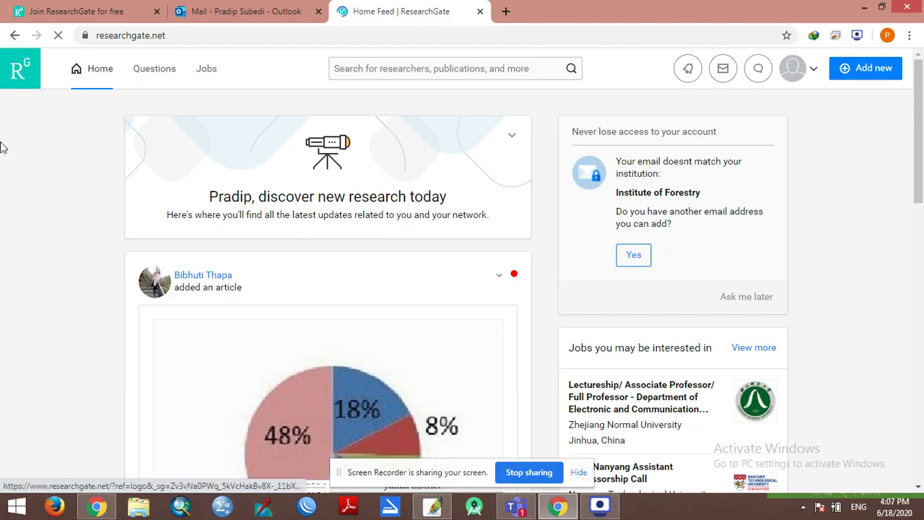
scroll(253, 255, down, 5)
scroll(274, 274, up, 5)
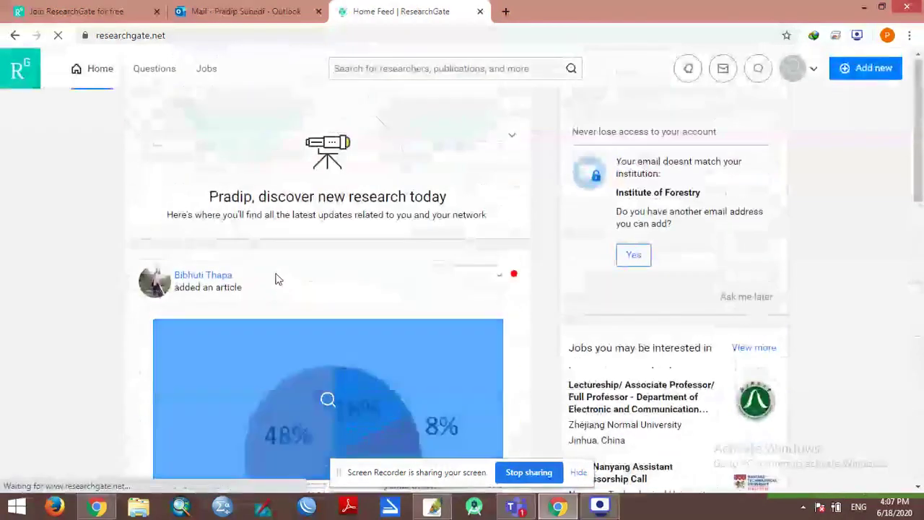
scroll(417, 272, down, 5)
click(245, 10)
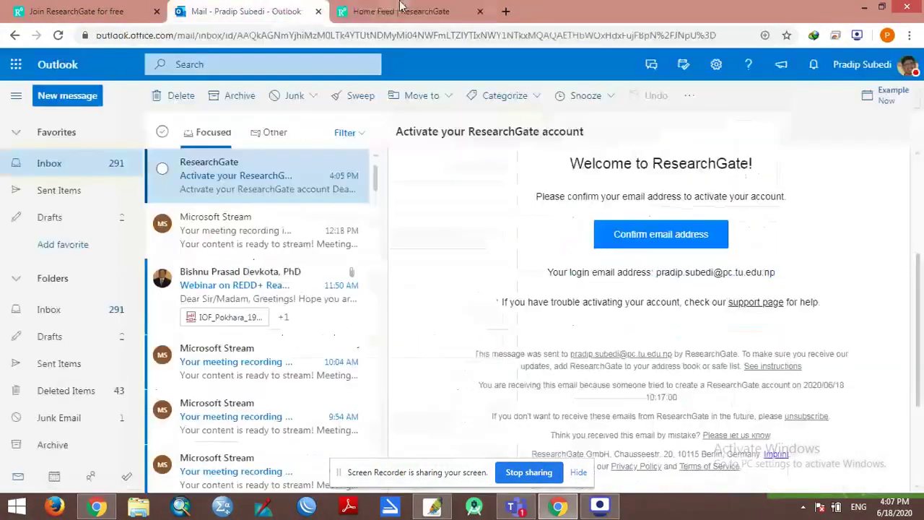
click(394, 11)
click(83, 11)
click(433, 11)
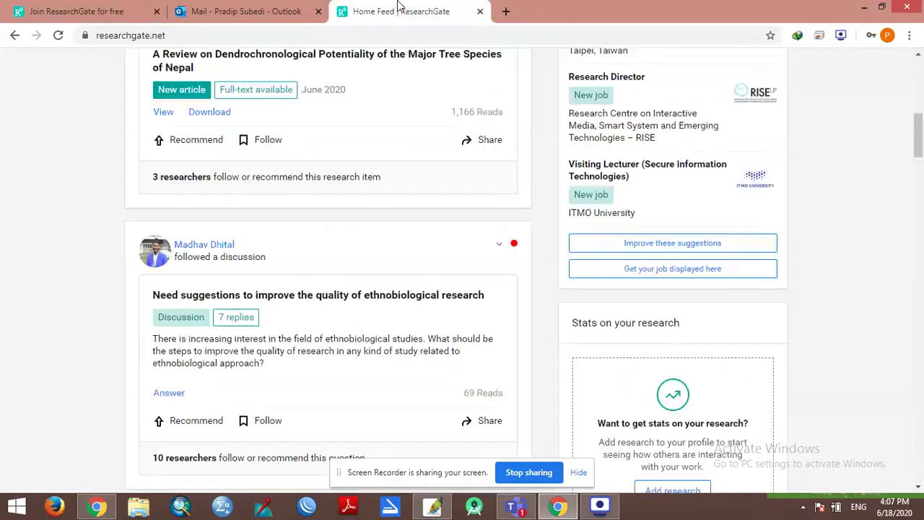
click(36, 8)
click(408, 11)
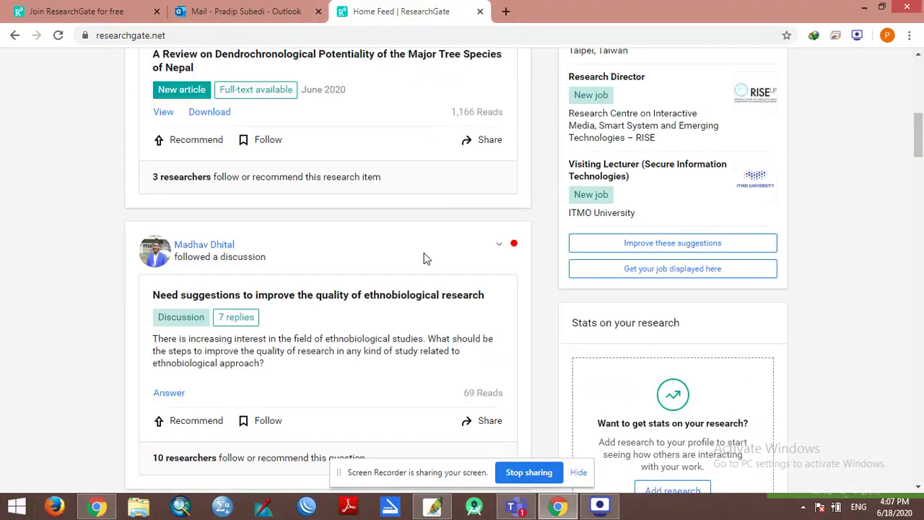
scroll(354, 258, up, 5)
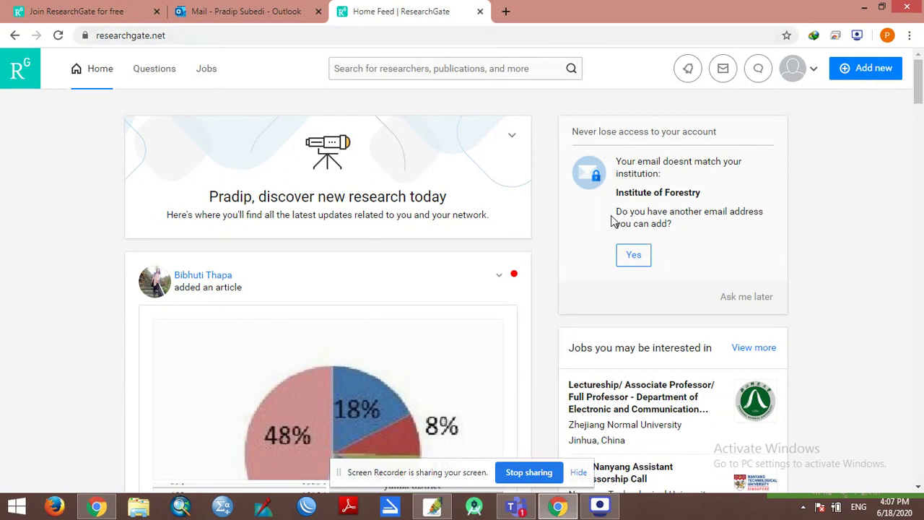
Step: Check messages, then open Invite colleagues from the account menu
click(722, 68)
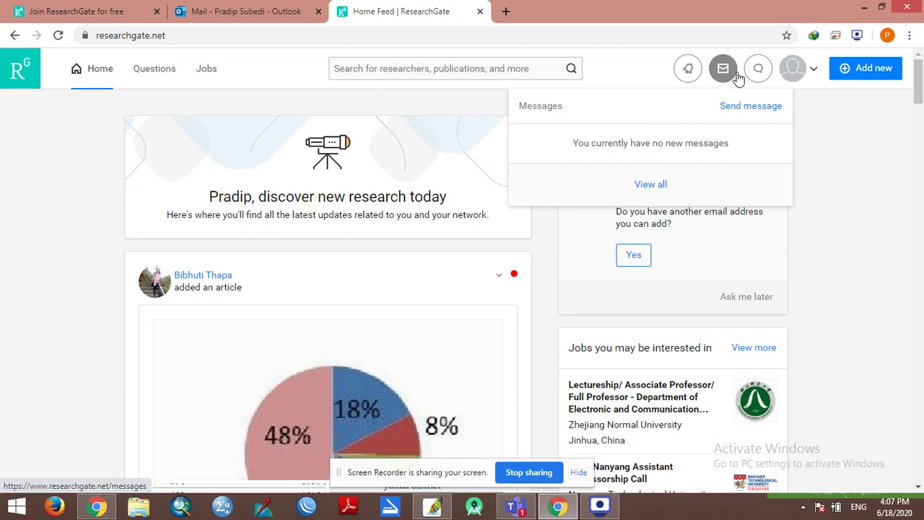
click(814, 69)
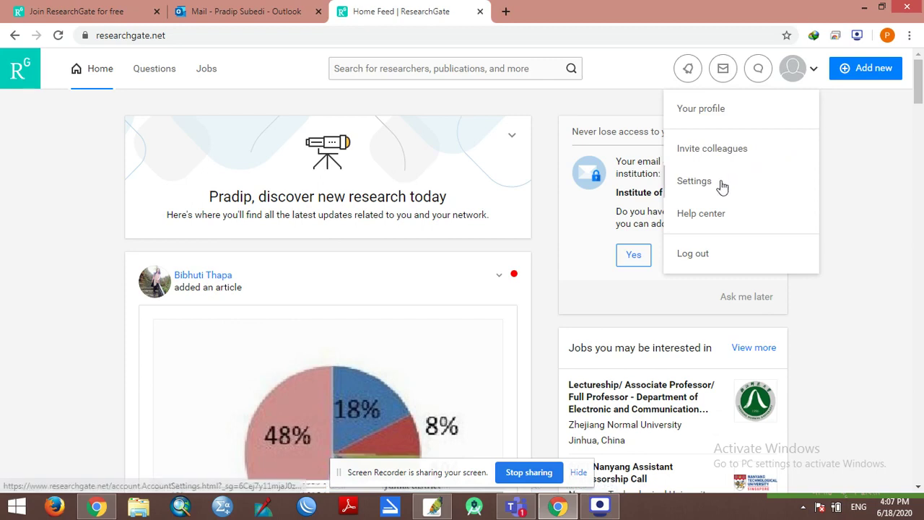
click(737, 150)
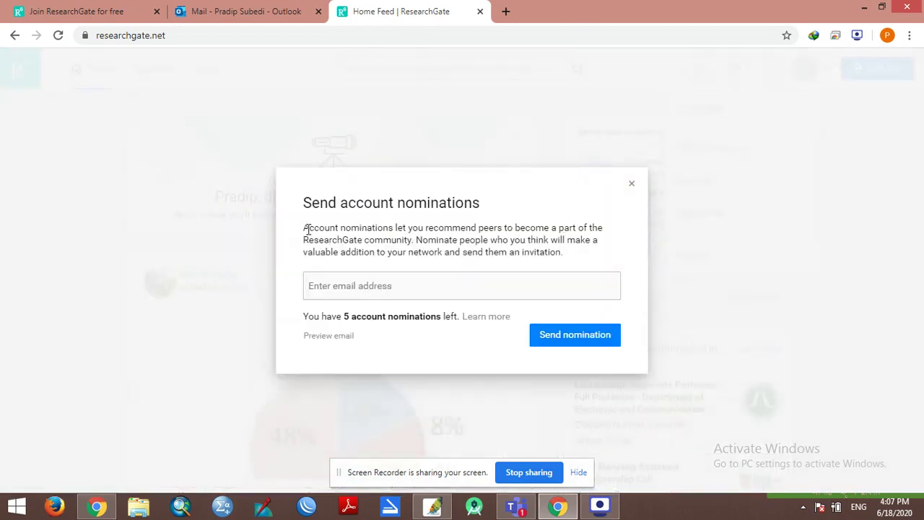
Step: Review the Send account nominations dialog, including its explanation and 5 nominations left
drag(307, 211, 366, 212)
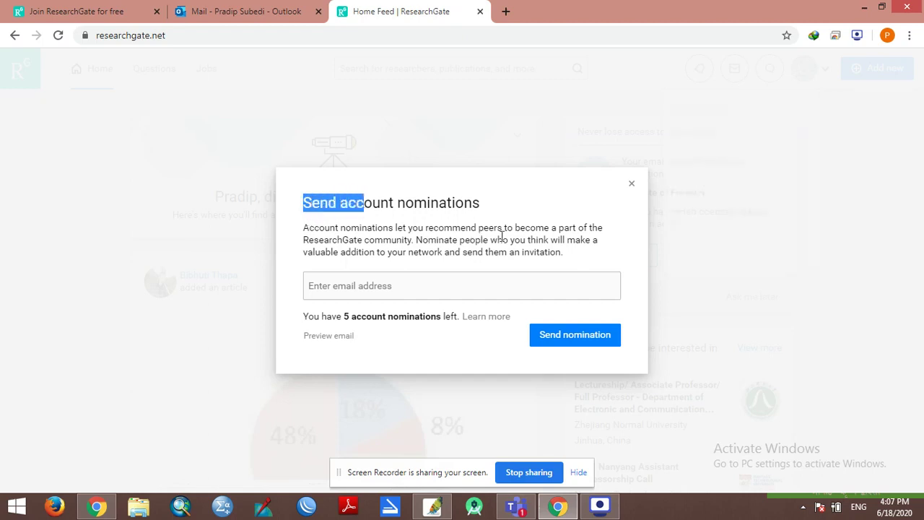
click(379, 241)
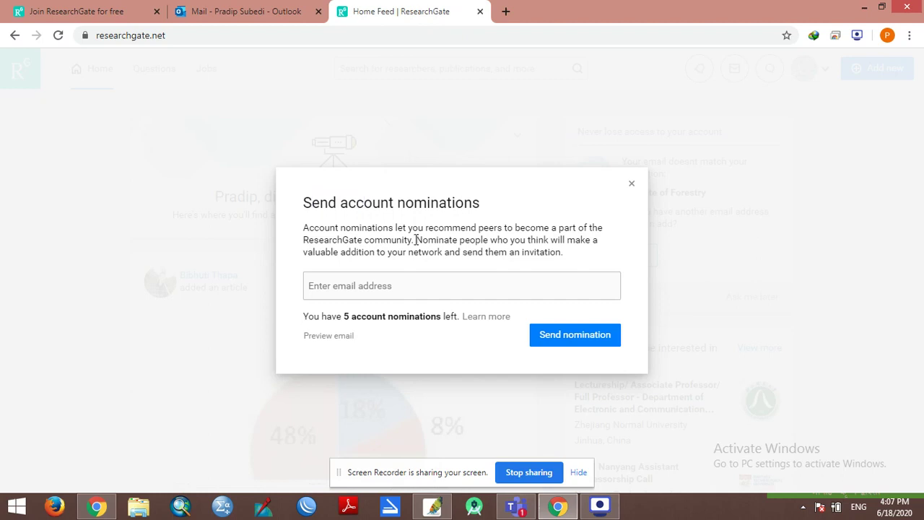
drag(416, 240, 409, 242)
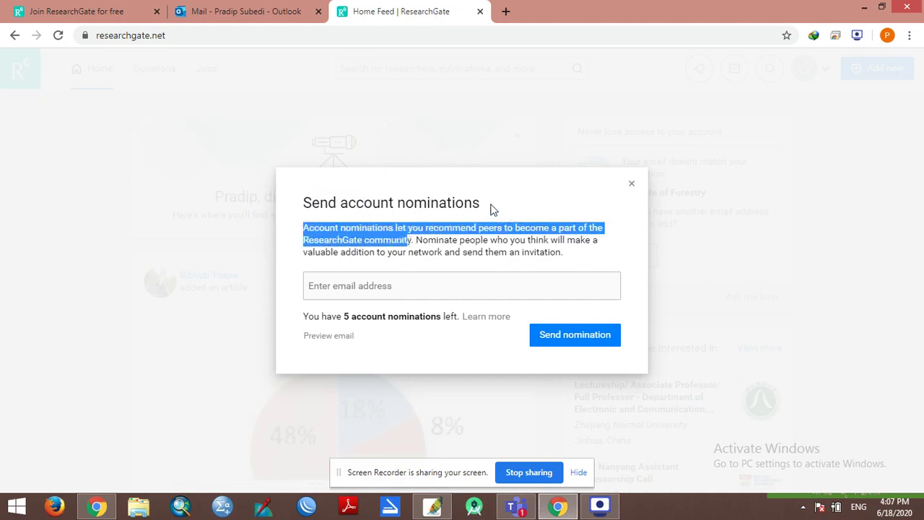
drag(491, 210, 307, 196)
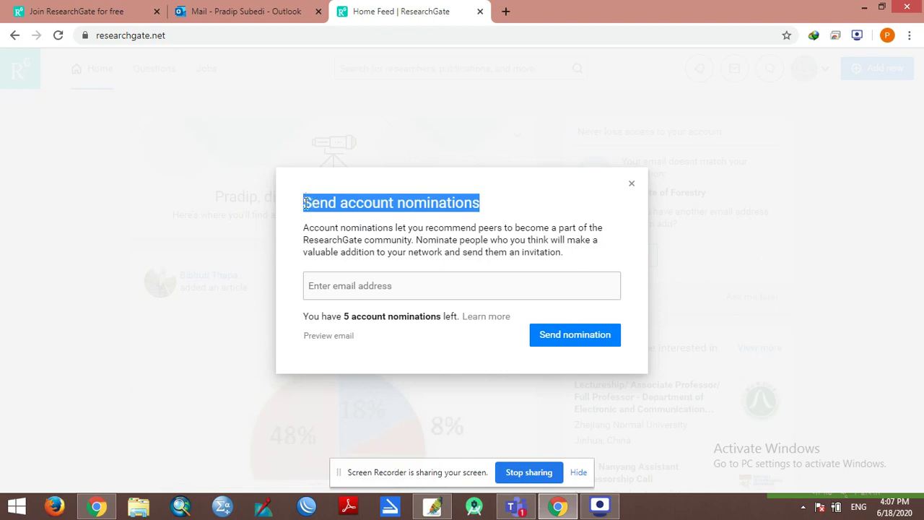
click(305, 204)
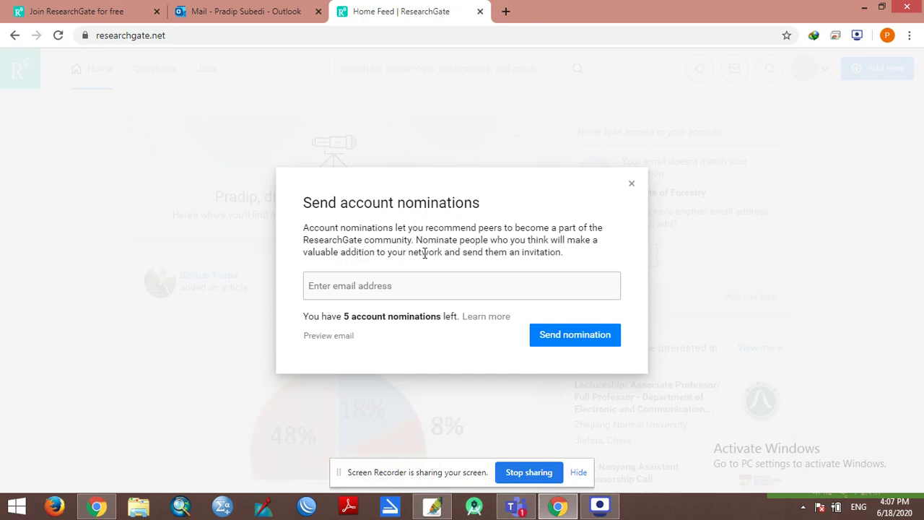
drag(570, 260, 305, 231)
click(345, 239)
drag(312, 319, 455, 312)
Step: Close the nominations dialog and log out through the account menu
click(475, 267)
click(632, 185)
scroll(416, 219, down, 5)
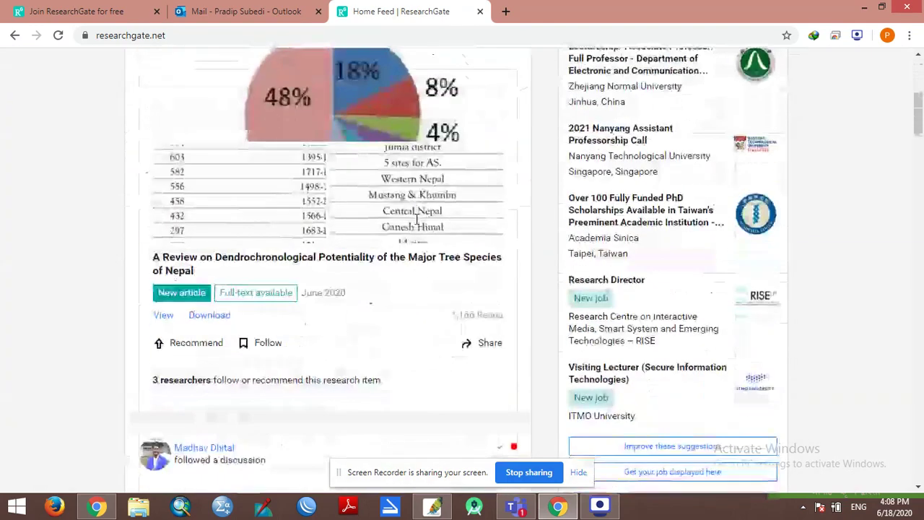
scroll(417, 219, down, 8)
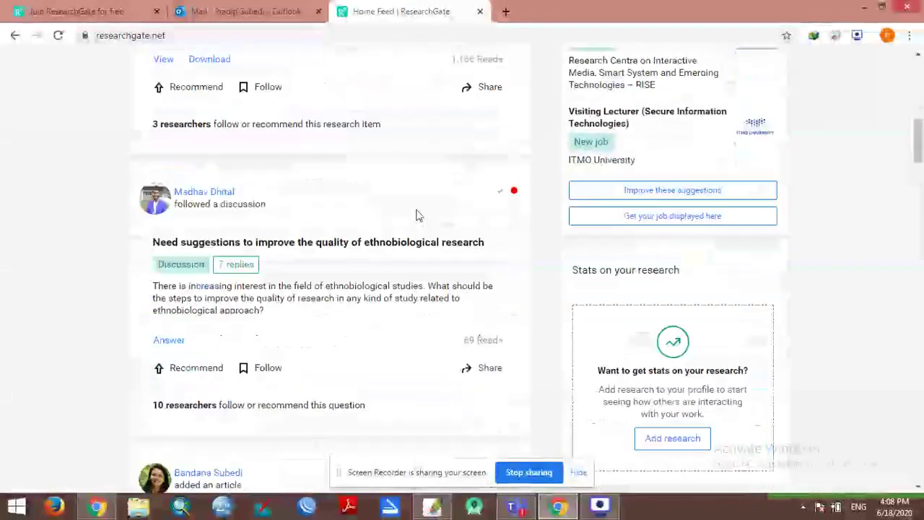
scroll(417, 215, up, 15)
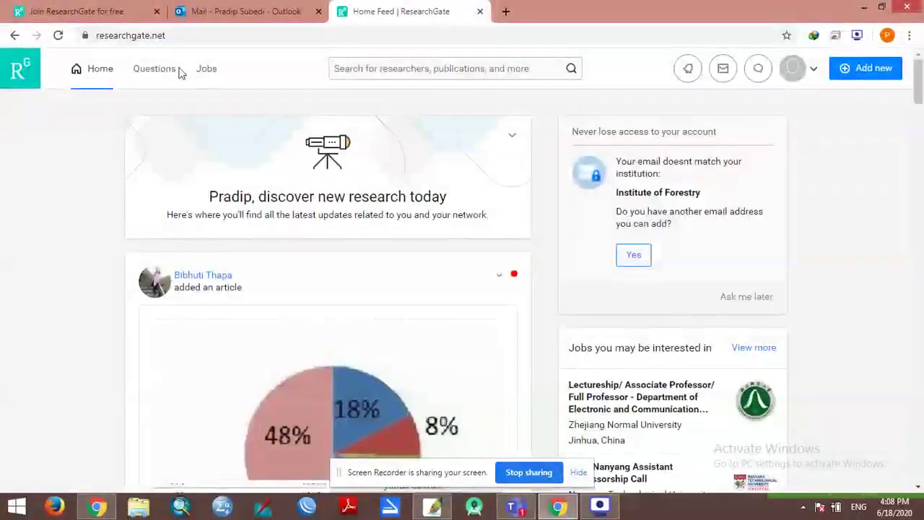
click(813, 72)
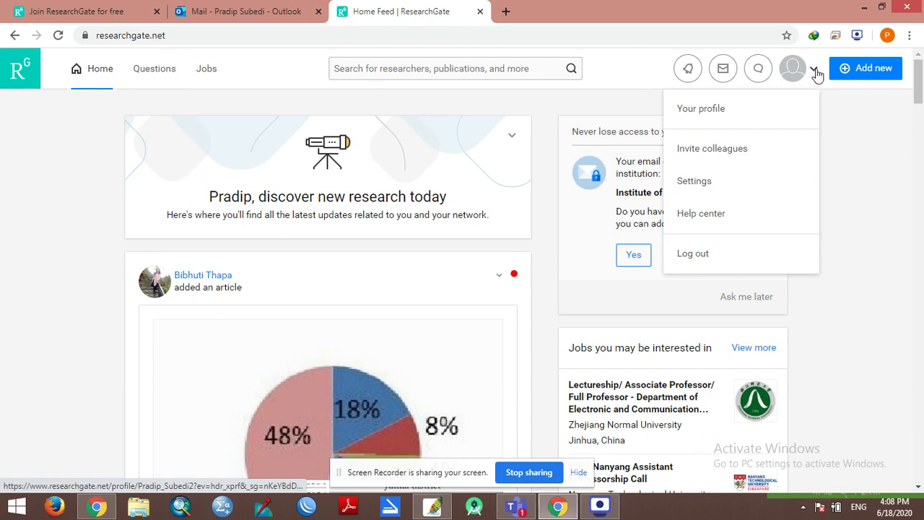
click(718, 255)
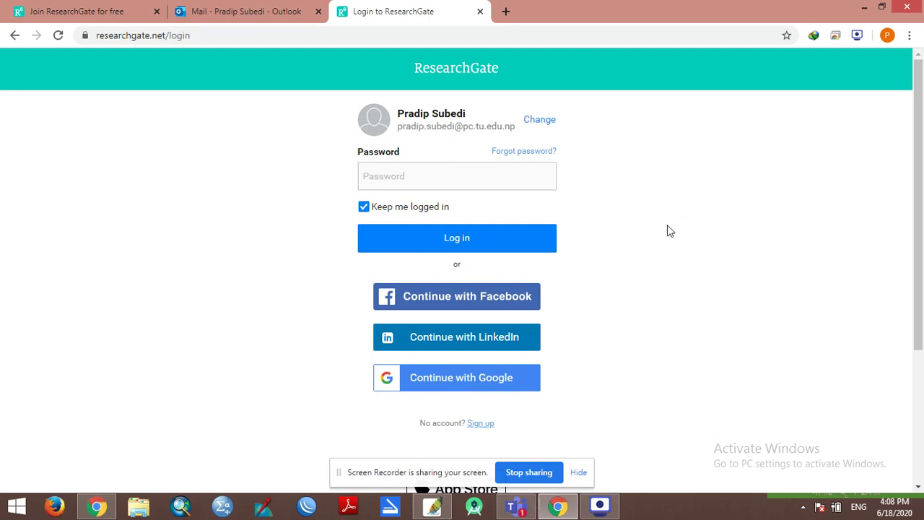
Step: Strip 'login' from the URL to load the ResearchGate front page, then go to sign-in
drag(194, 35, 173, 33)
key(BackSpace)
key(Return)
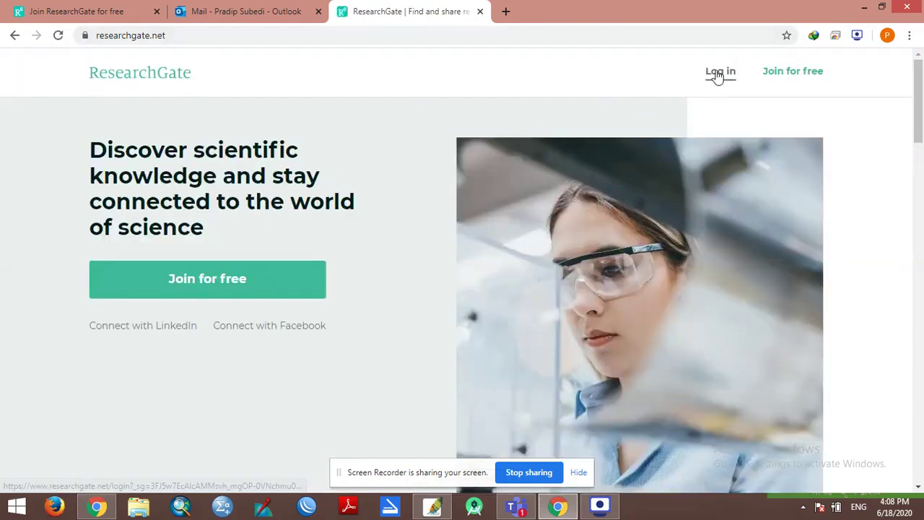
click(717, 73)
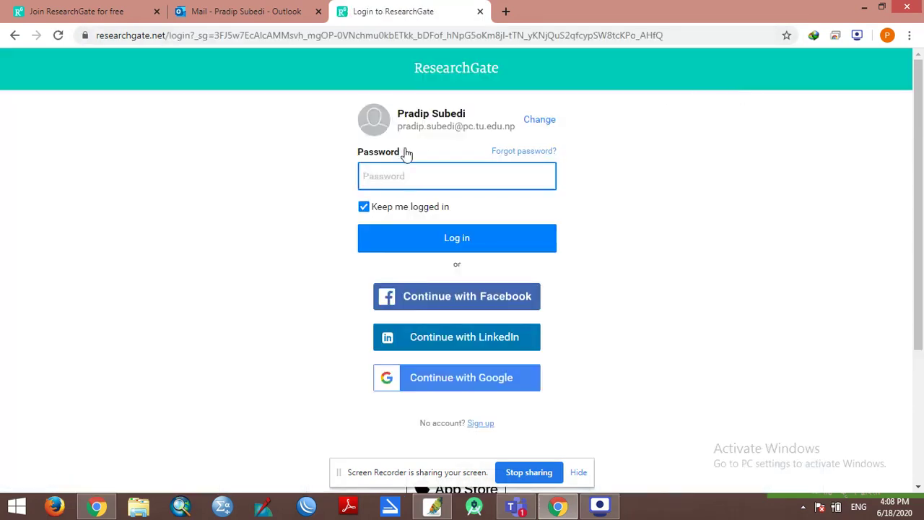
Step: Check the prefilled account email and sign in with the account password
drag(400, 127, 519, 133)
click(510, 130)
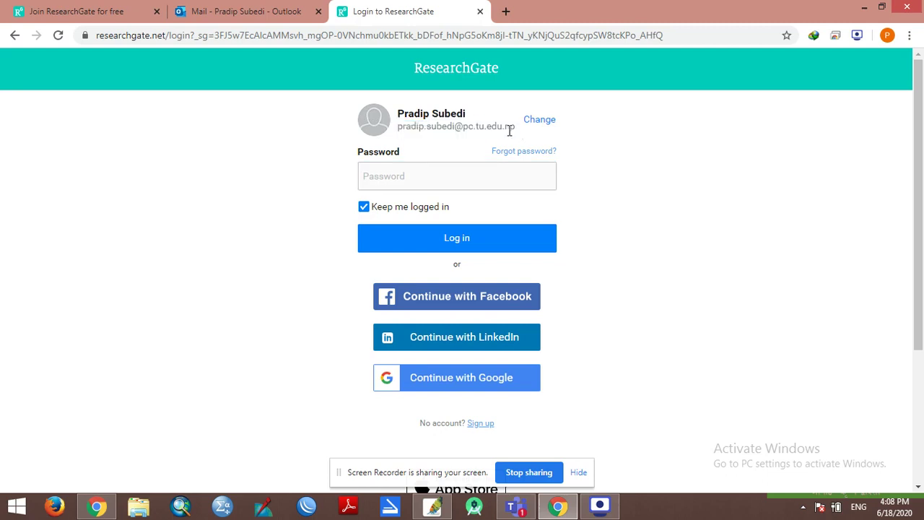
drag(398, 130, 535, 128)
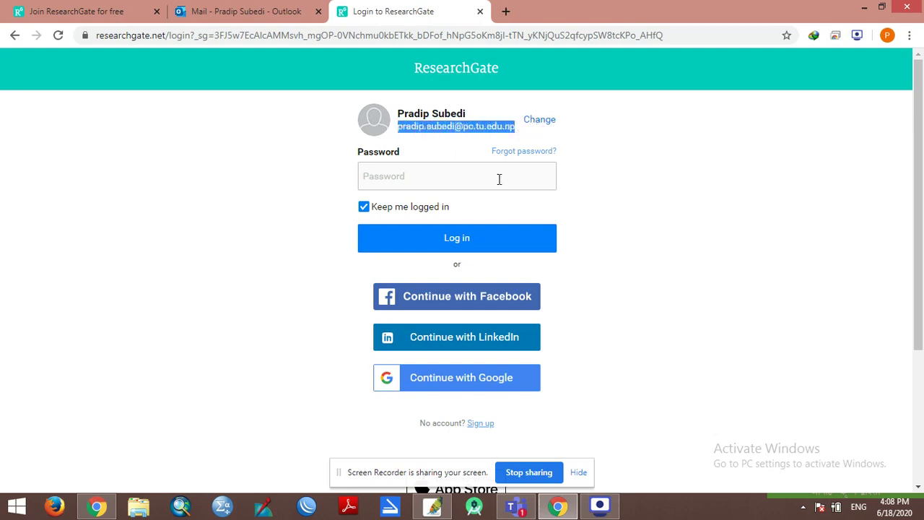
click(541, 123)
click(429, 134)
drag(513, 130, 353, 134)
click(405, 133)
drag(489, 134, 355, 141)
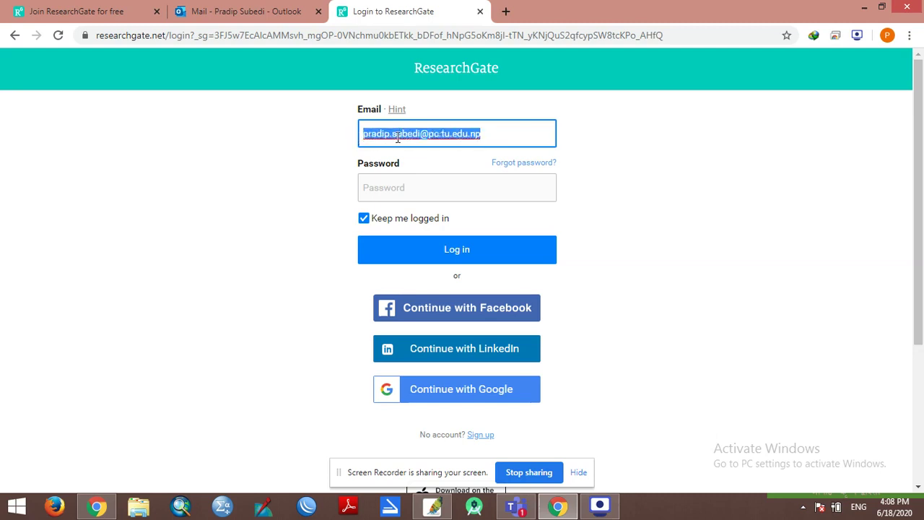
click(417, 185)
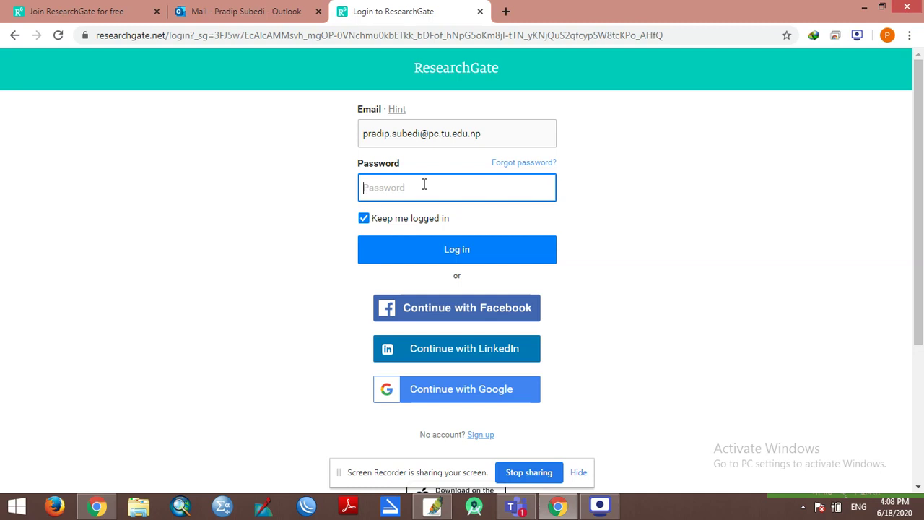
text(••)
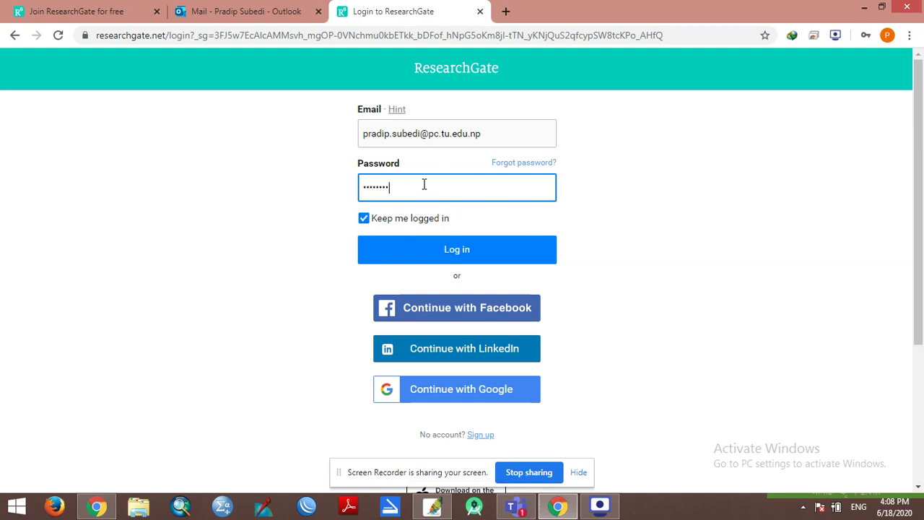
key(Return)
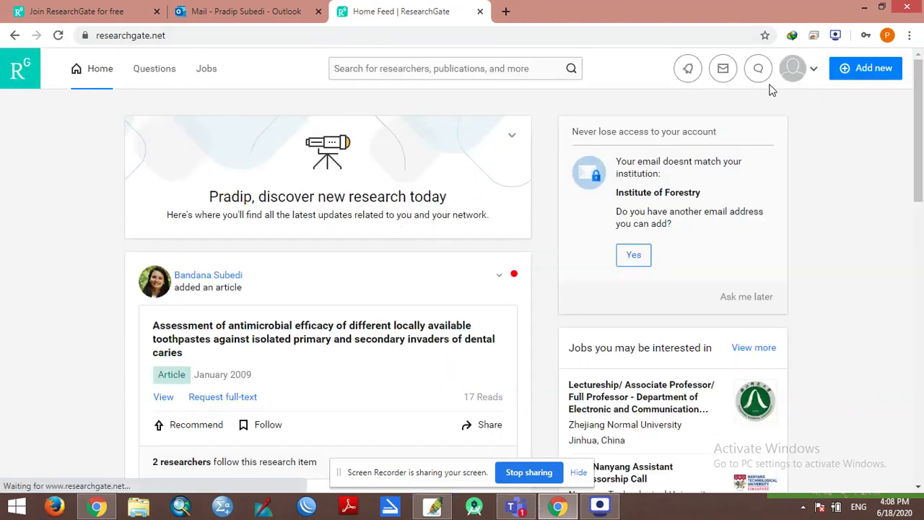
Step: Switch to the Outlook inbox to see ResearchGate's 'New login from Chrome' email
mouse_move(816, 79)
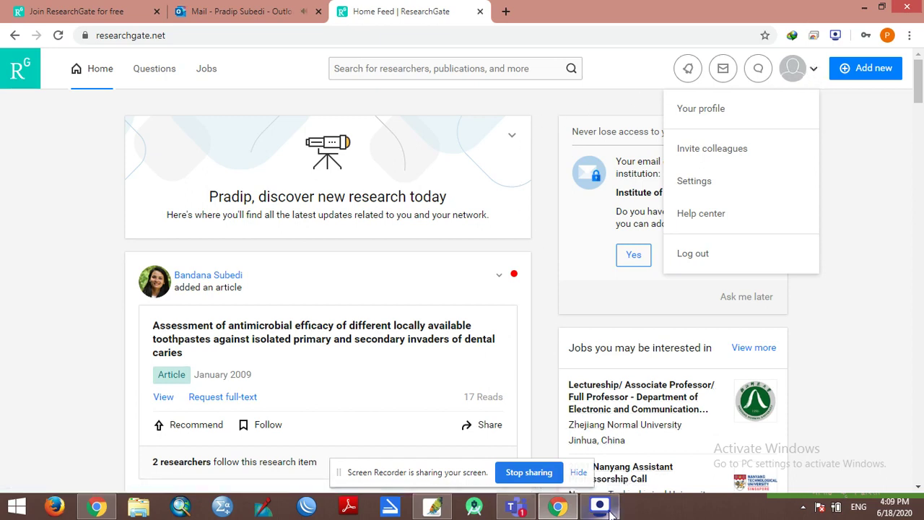
mouse_move(611, 513)
click(238, 11)
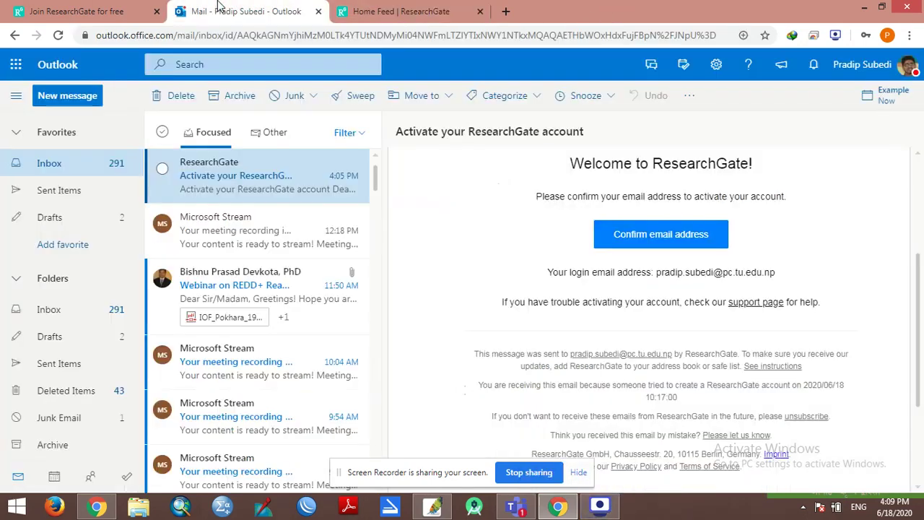
click(399, 10)
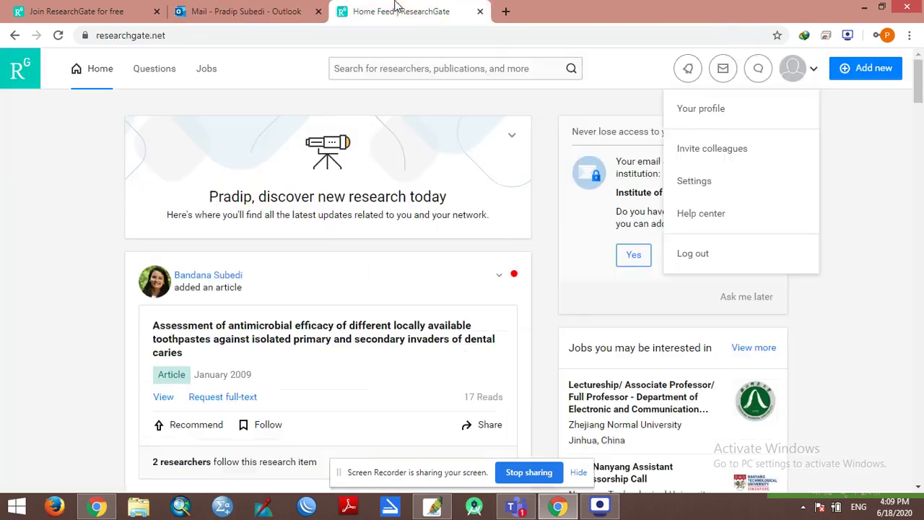
click(301, 6)
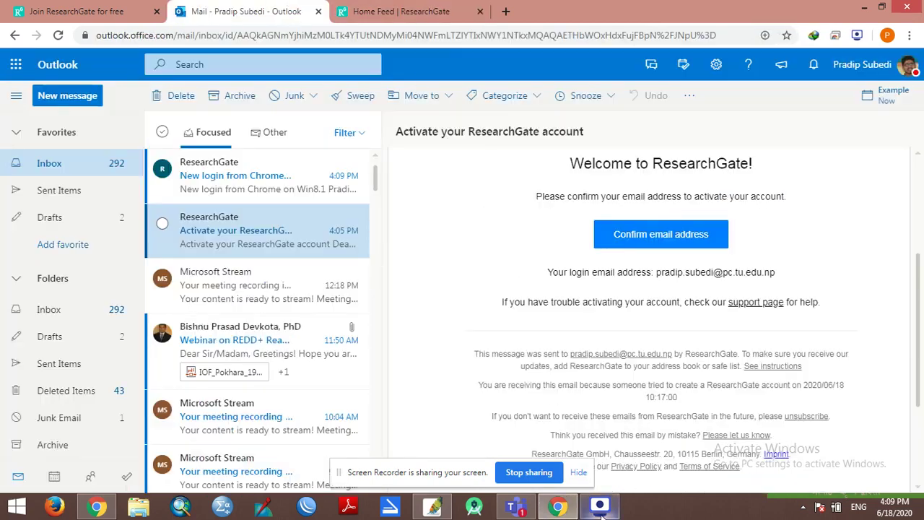